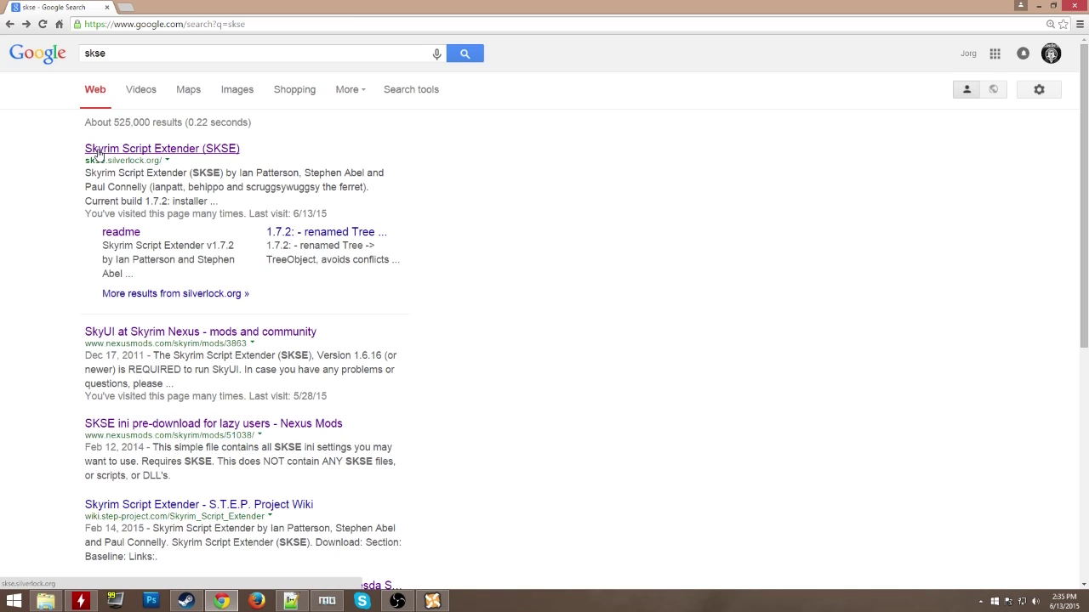
# Open the Skyrim Script Extender website from the search results and download the 7z archive of current build 1.7.2.
pyautogui.moveTo(89, 160); pyautogui.dragTo(146, 160)
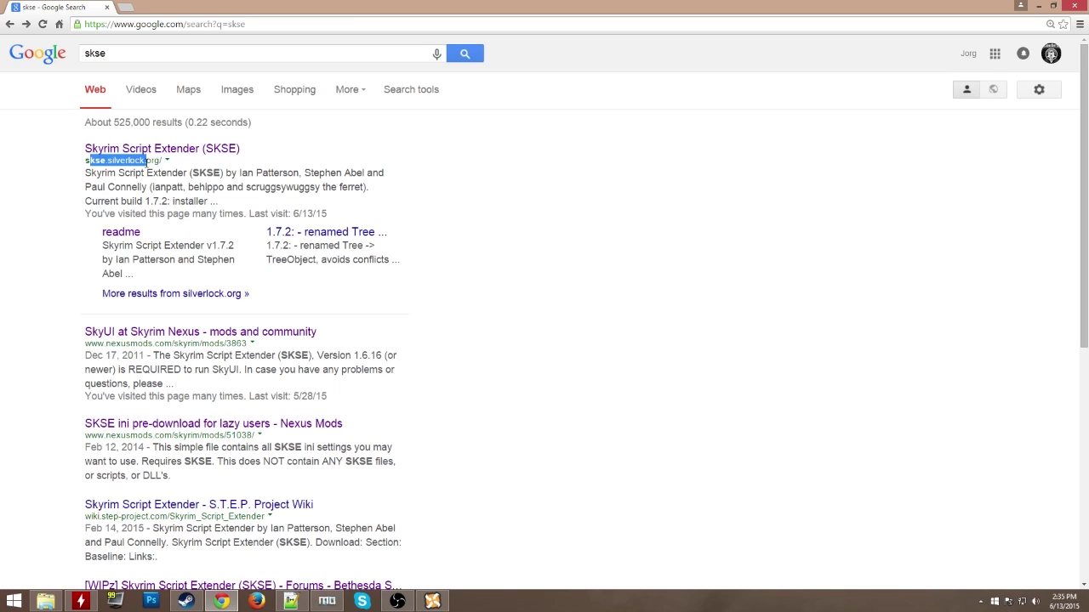
pyautogui.click(148, 149)
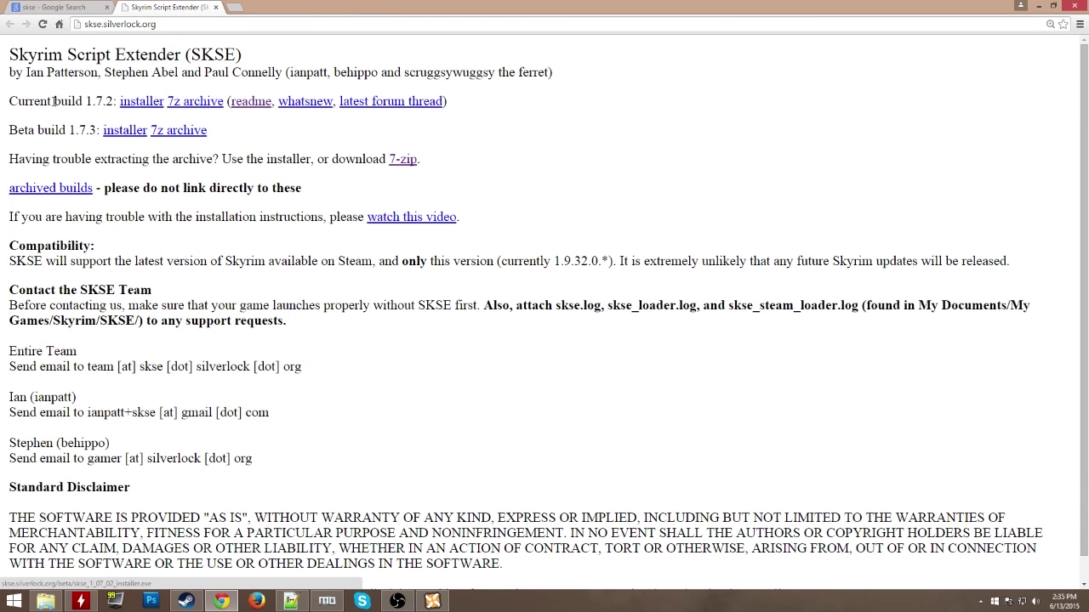
pyautogui.moveTo(34, 100); pyautogui.dragTo(103, 100)
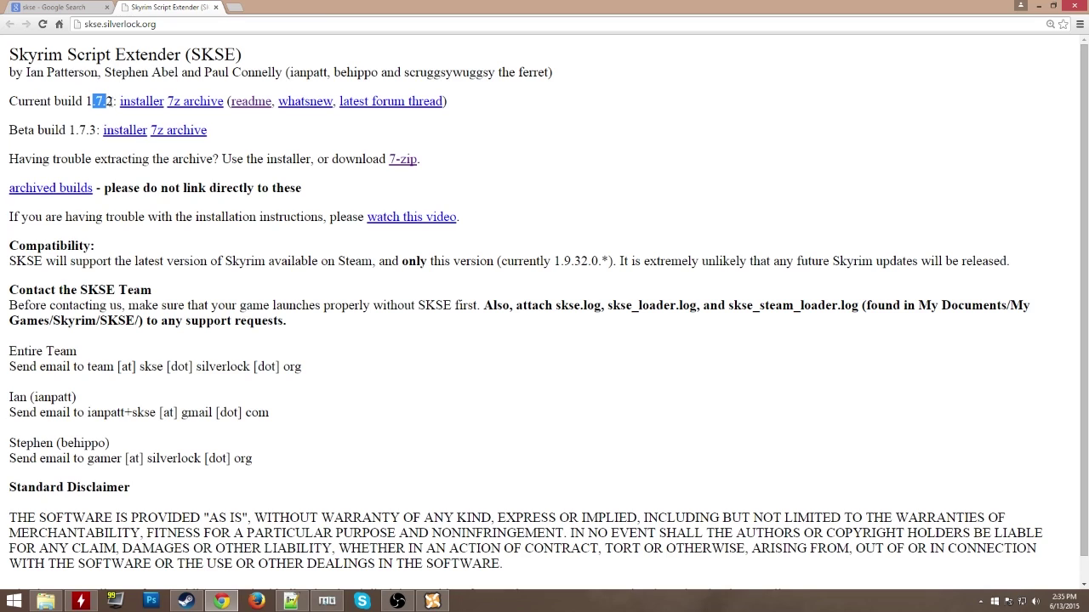
pyautogui.doubleClick(98, 101)
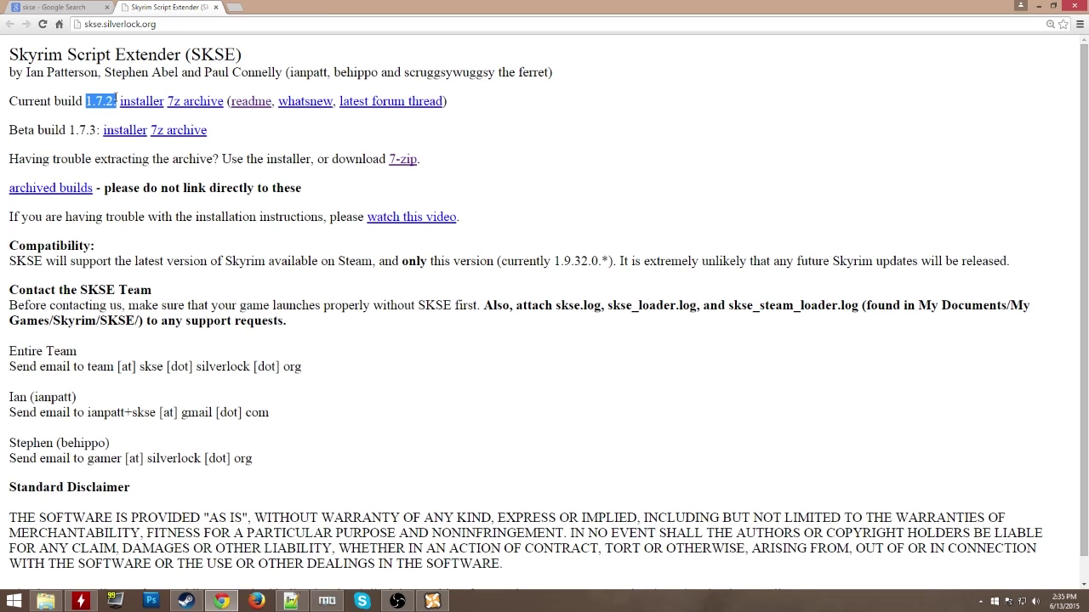
pyautogui.click(264, 124)
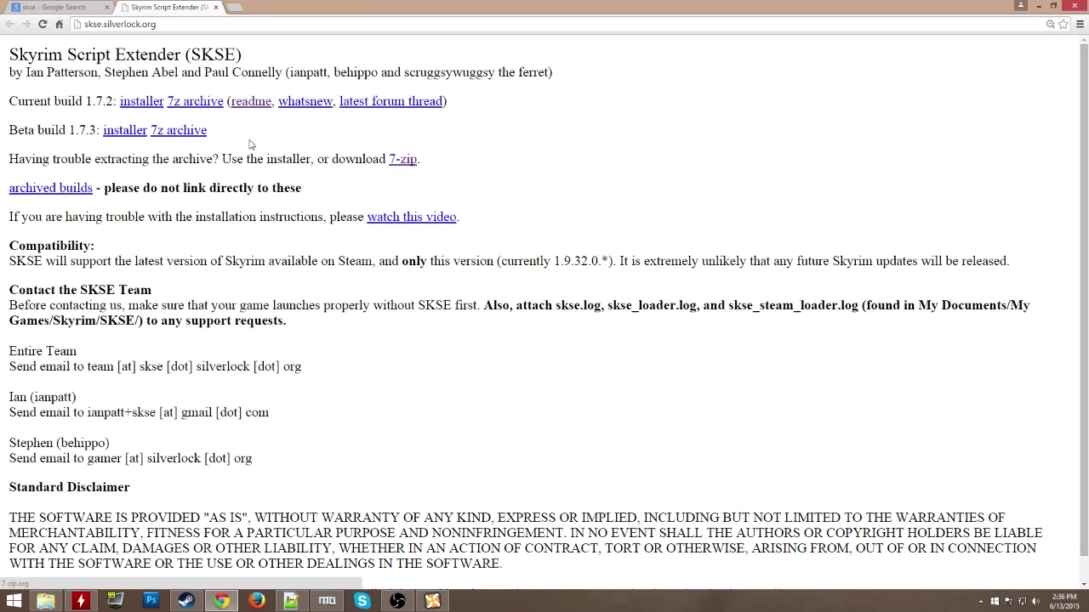
pyautogui.click(207, 107)
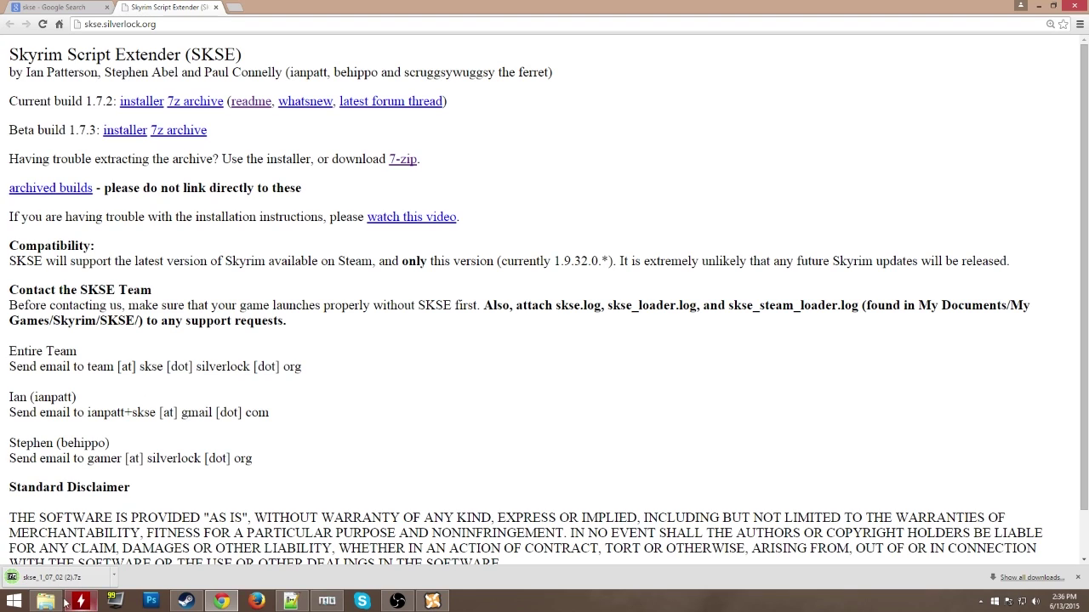
# Switch to File Explorer and extract skse_1_07_02.7z with 7-Zip into its own skse_1_07_02 folder.
pyautogui.click(44, 602)
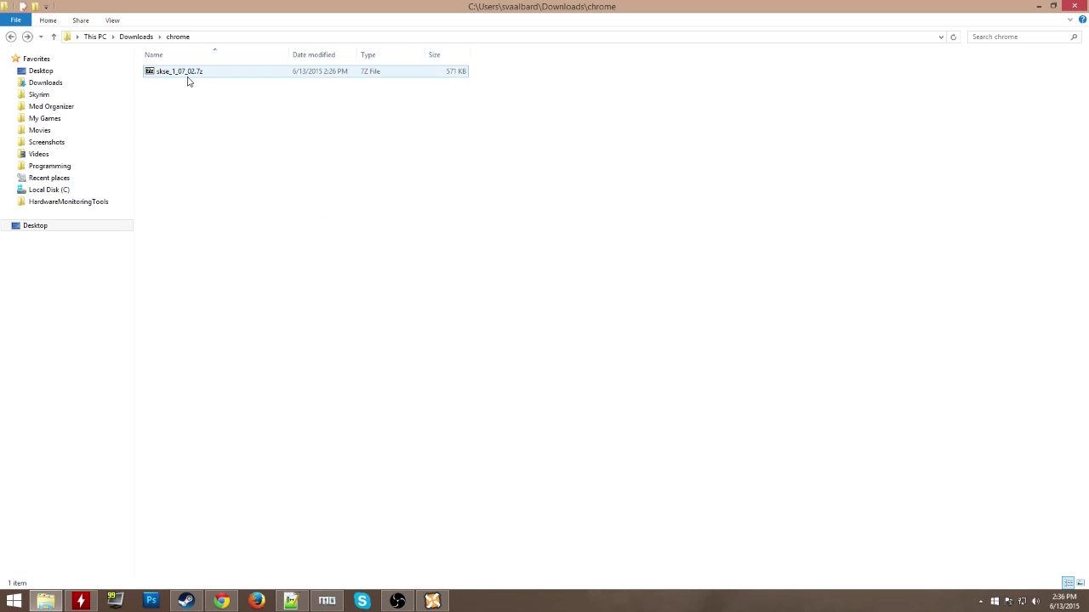
pyautogui.rightClick(184, 78)
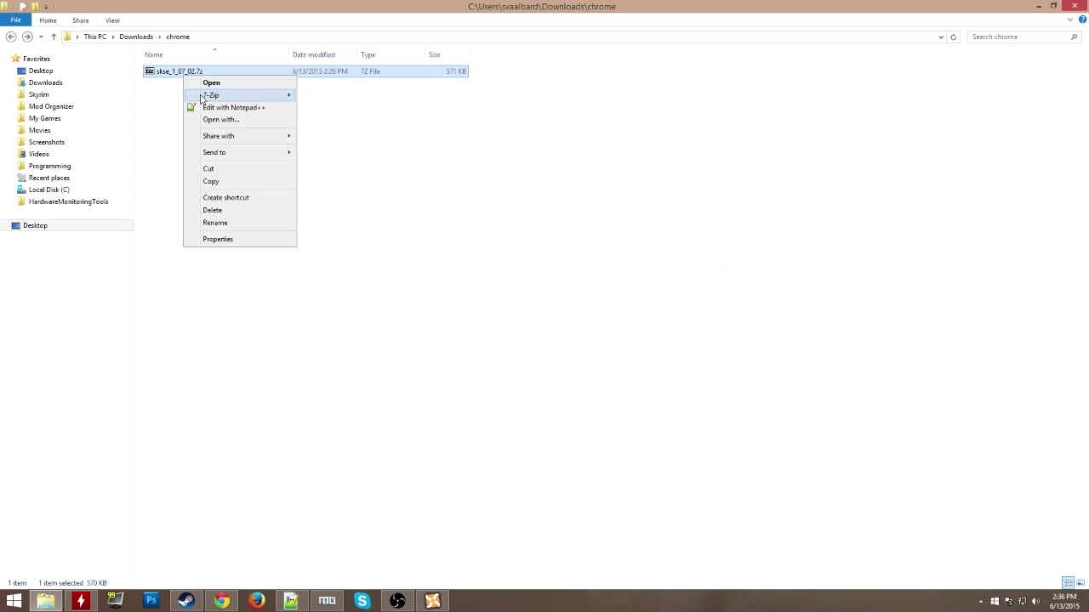
pyautogui.moveTo(210, 99)
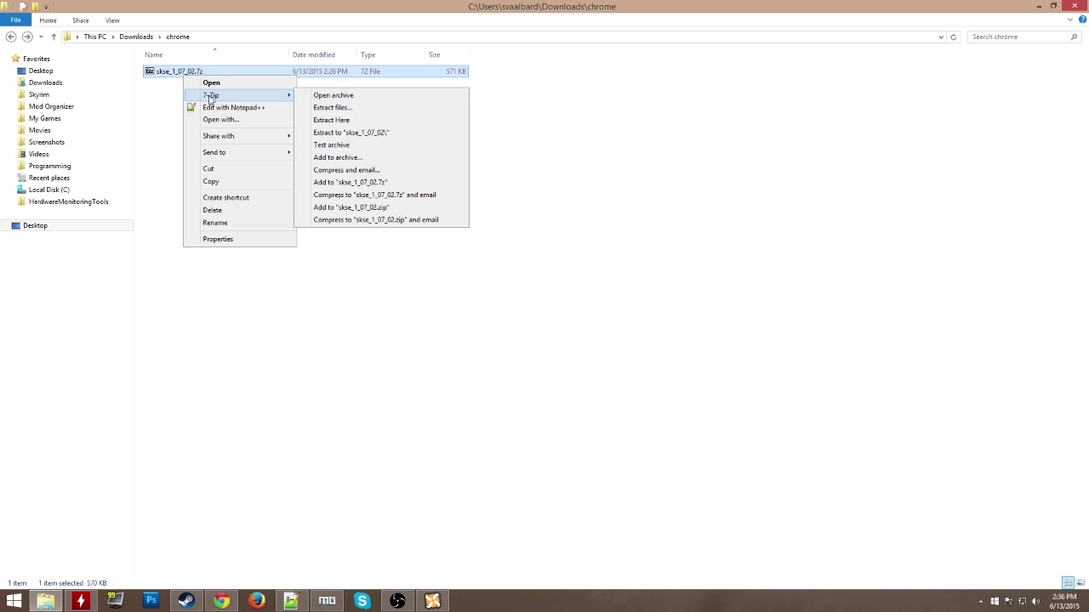
pyautogui.click(333, 120)
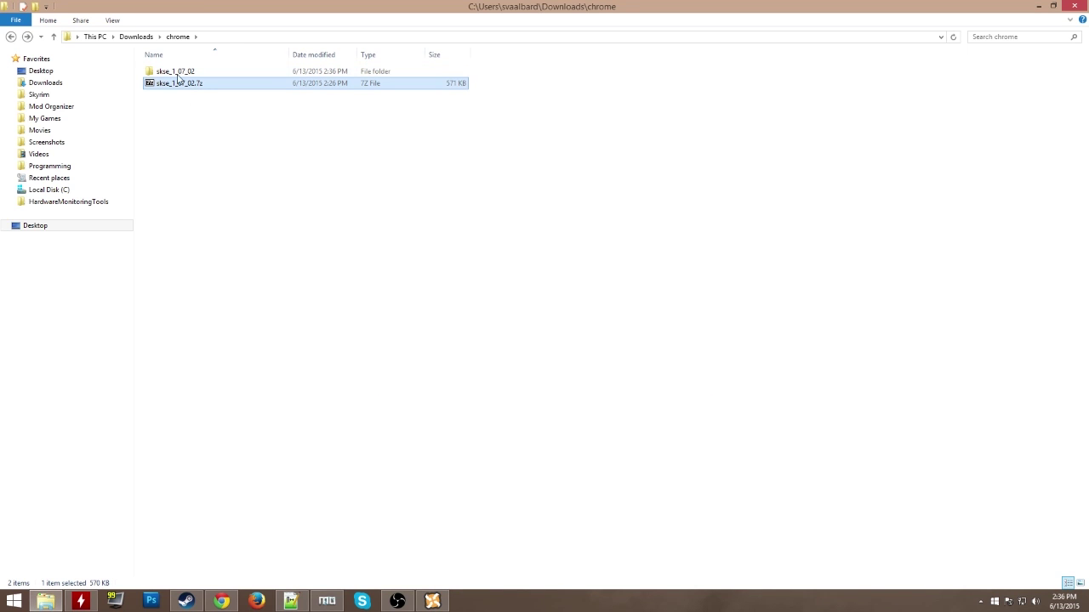
# Copy everything in the extracted skse_1_07_02 folder except the src folder.
pyautogui.doubleClick(177, 73)
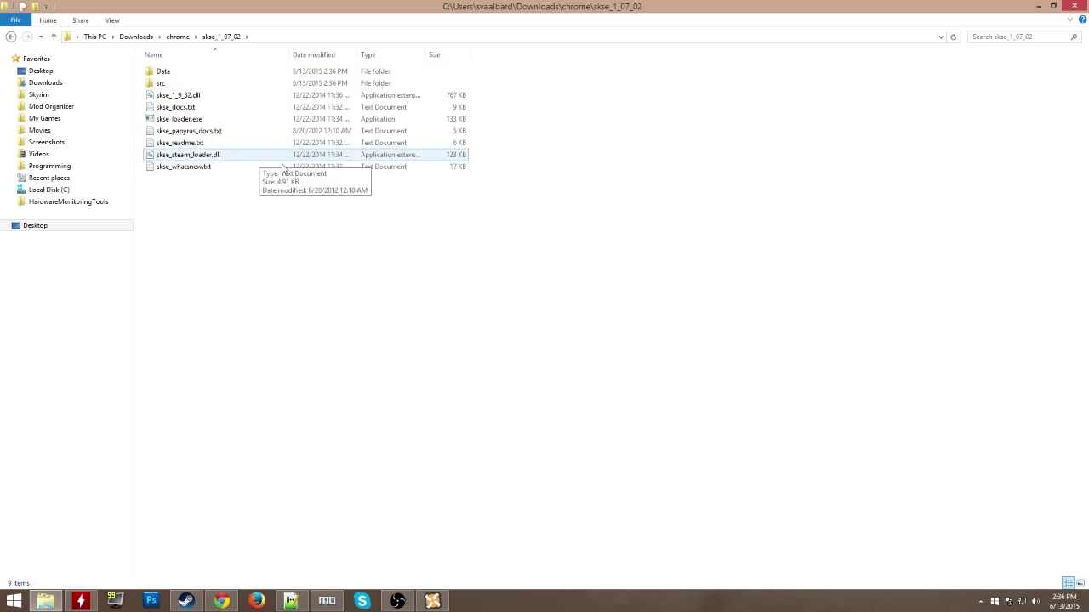
pyautogui.hotkey('ctrl', 'a')
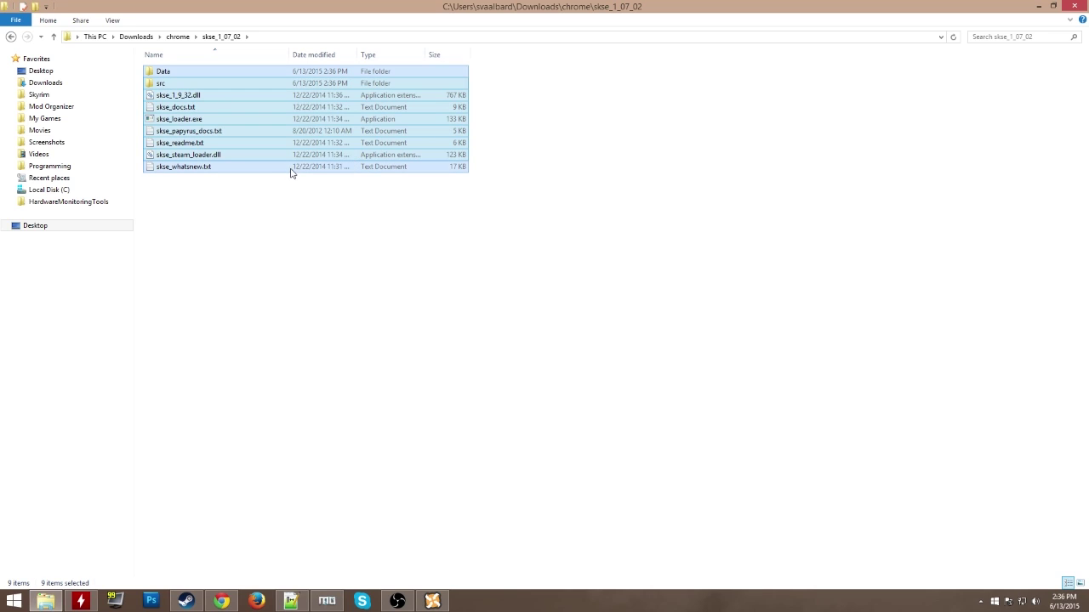
pyautogui.keyDown('ctrl'); pyautogui.click(151, 86); pyautogui.keyUp('ctrl')
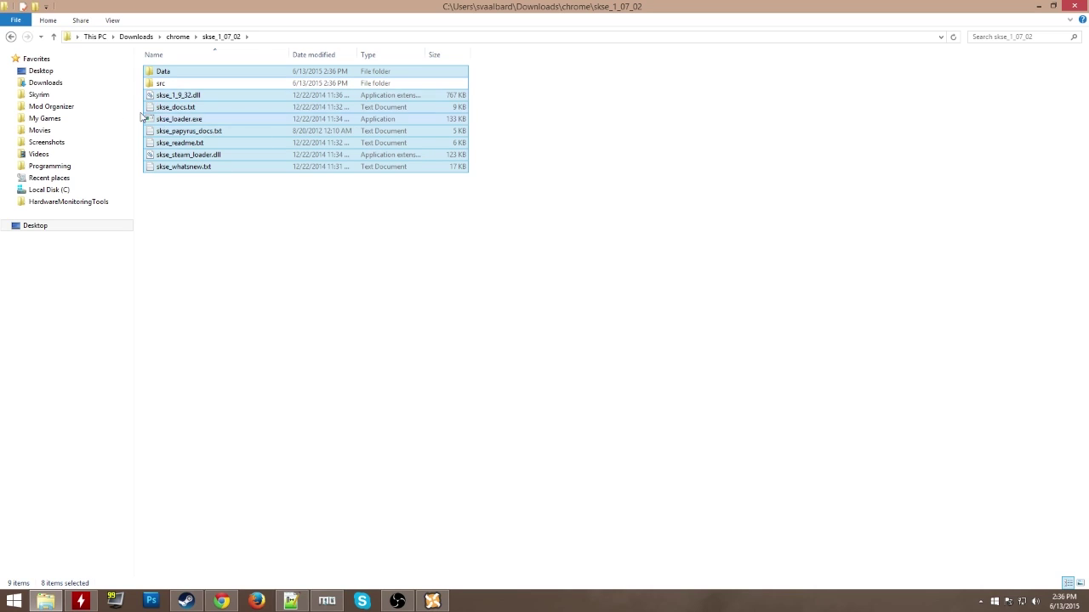
pyautogui.rightClick(205, 110)
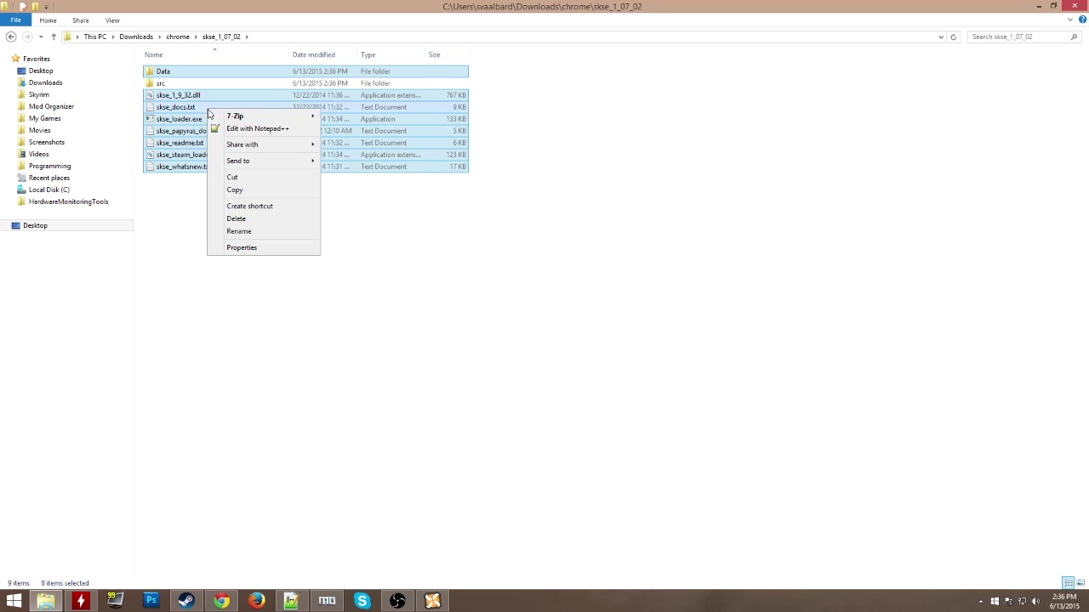
pyautogui.click(233, 192)
# Open the Skyrim game folder at C:\Program Files (x86)\Steam\steamapps\common\Skyrim.
pyautogui.click(66, 95)
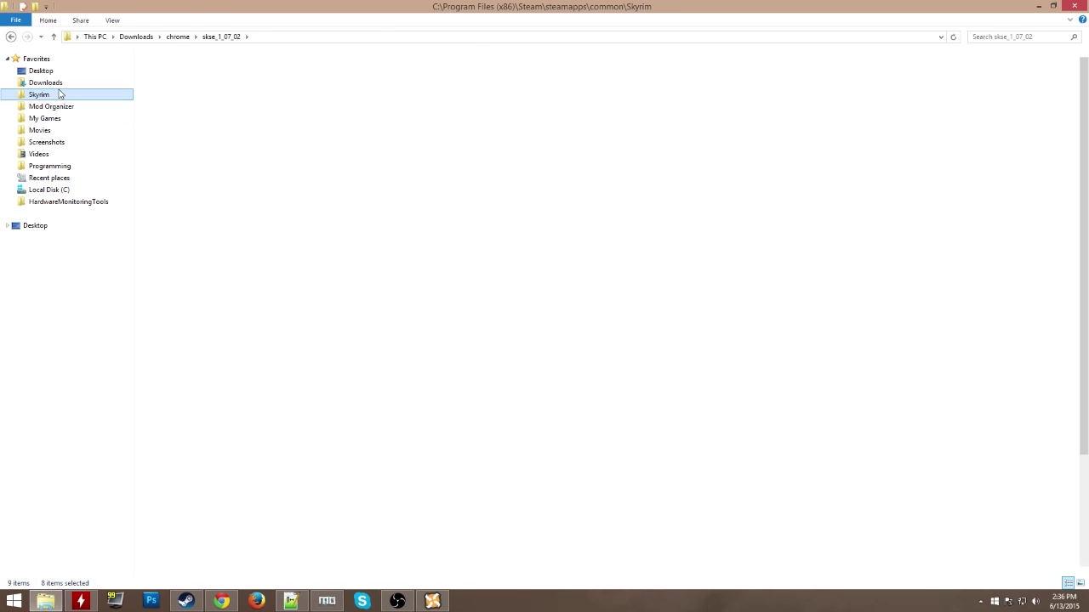
pyautogui.click(410, 40)
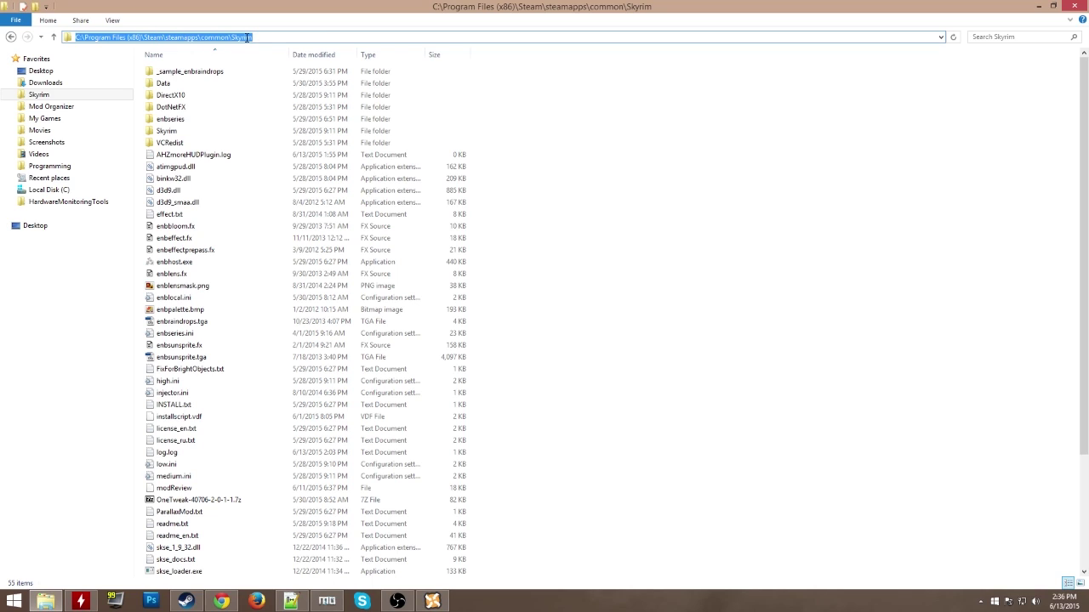
pyautogui.click(564, 255)
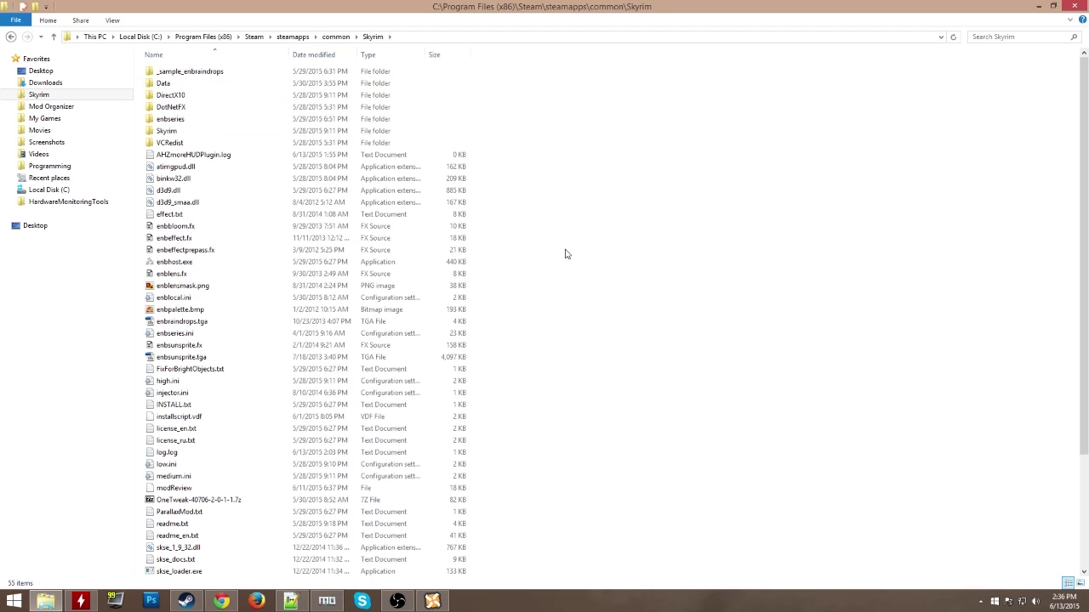
pyautogui.rightClick(566, 254)
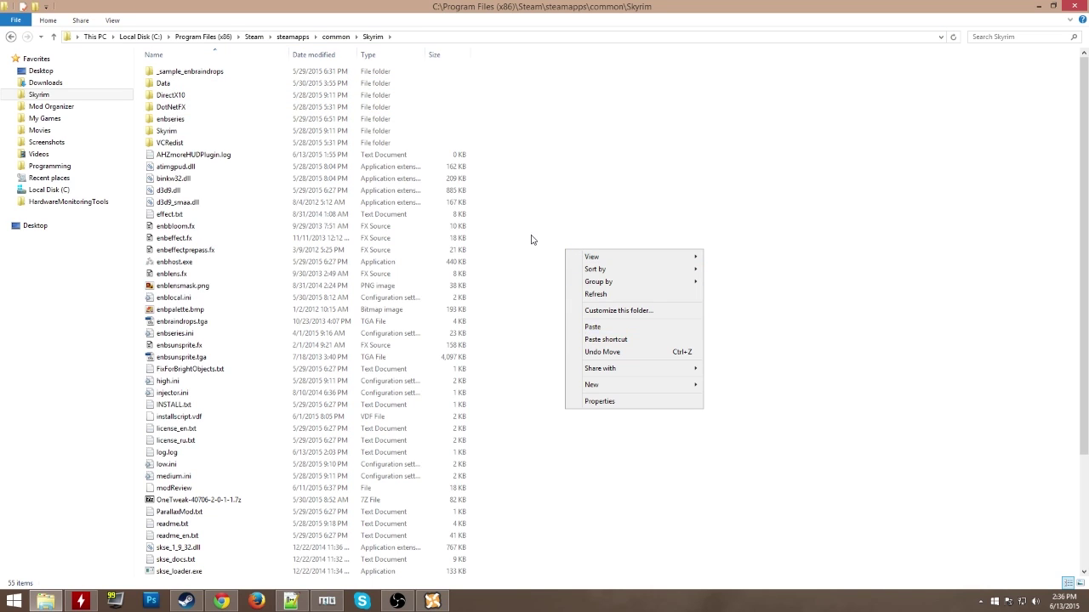
pyautogui.click(574, 330)
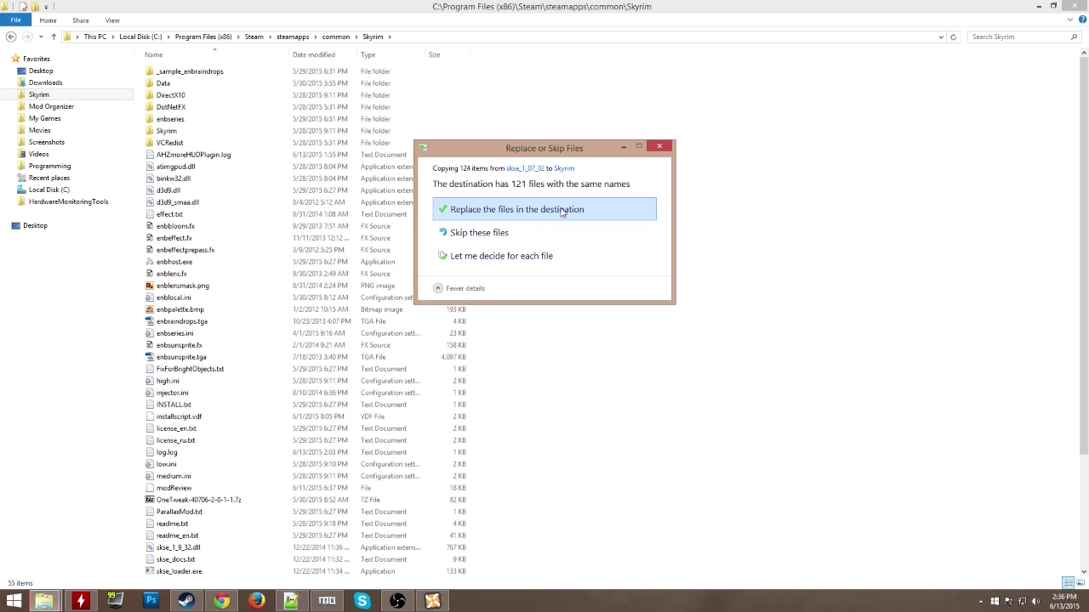
pyautogui.click(660, 147)
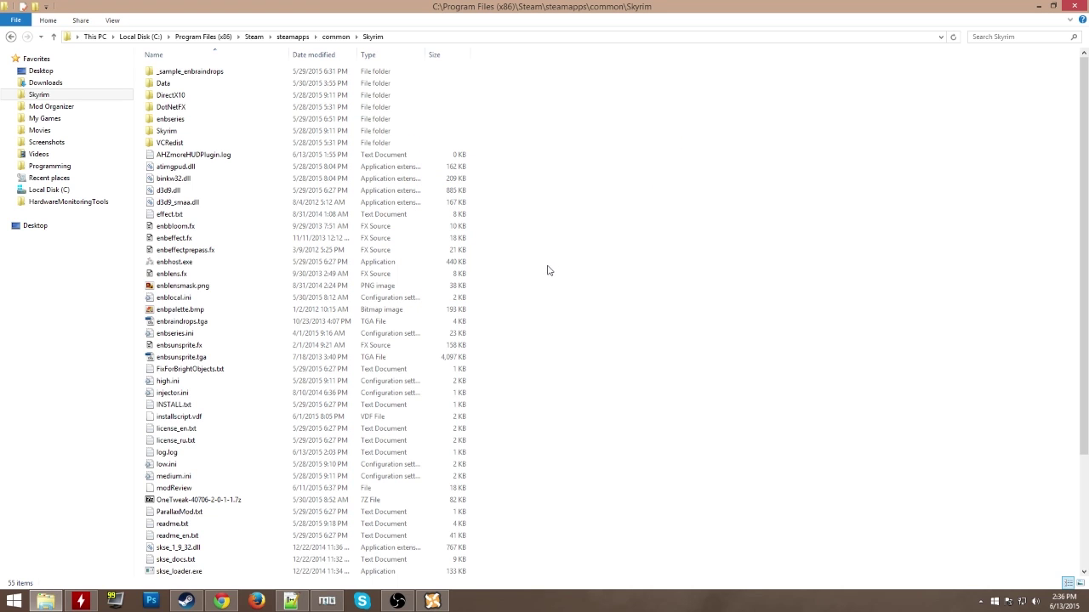
# Paste the copied SKSE files into the Skyrim folder, replacing the existing files with the same names.
pyautogui.scroll(-4, 557, 285)
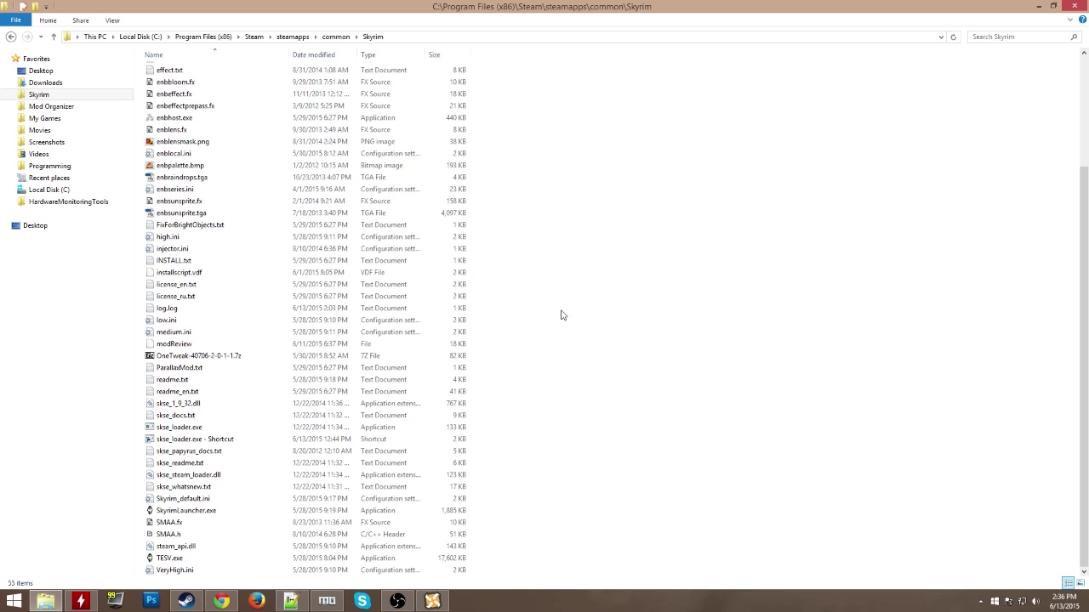
pyautogui.scroll(3, 561, 315)
pyautogui.scroll(-3, 558, 290)
pyautogui.rightClick(555, 269)
pyautogui.click(582, 345)
pyautogui.click(596, 209)
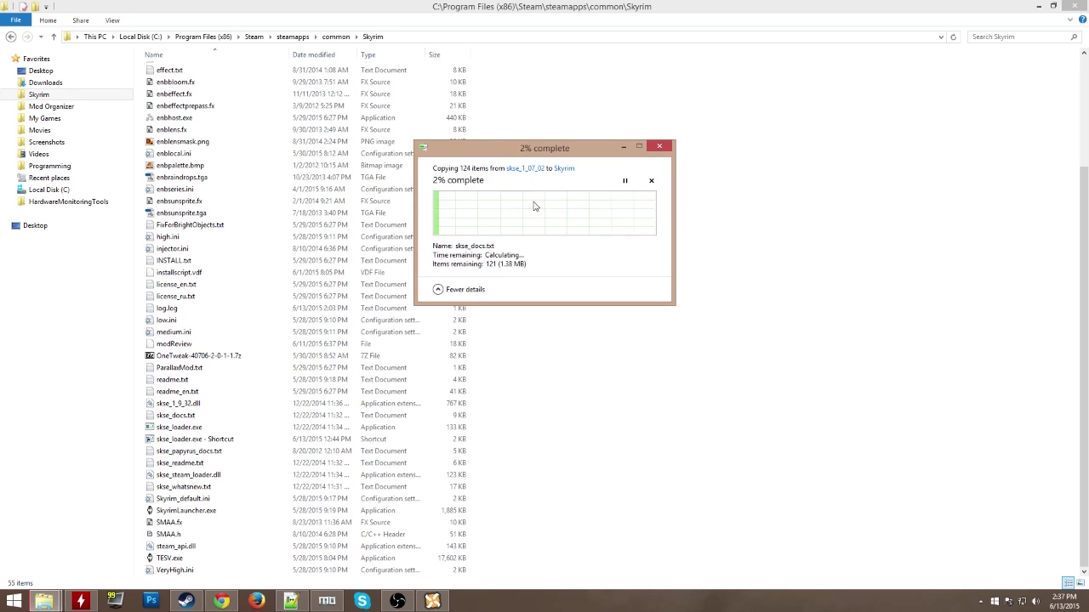
# Create a shortcut to skse_loader.exe in the Skyrim folder.
pyautogui.scroll(-4, 281, 365)
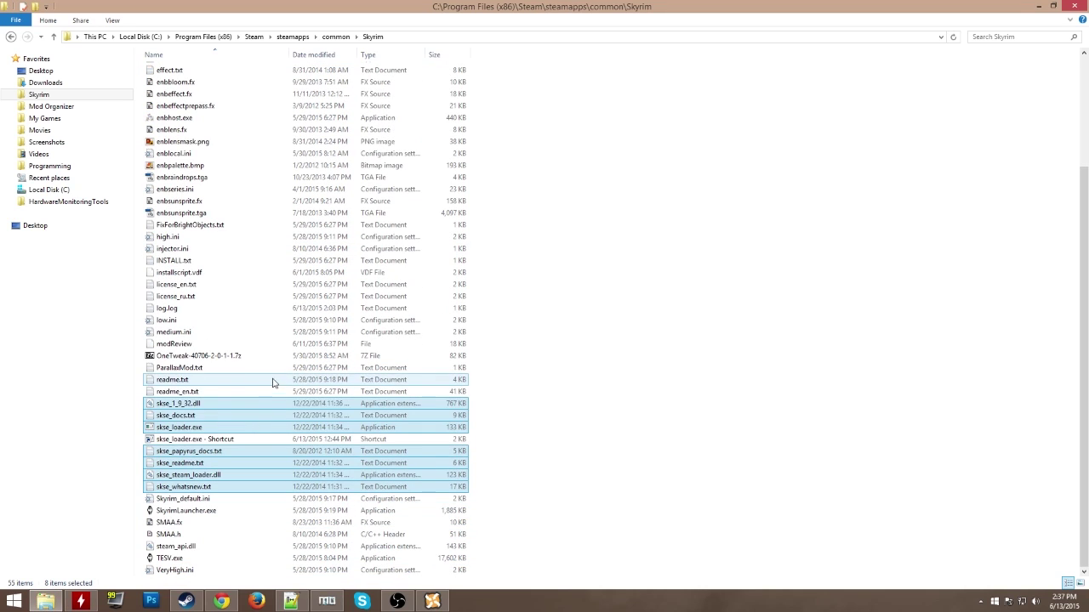
pyautogui.click(170, 430)
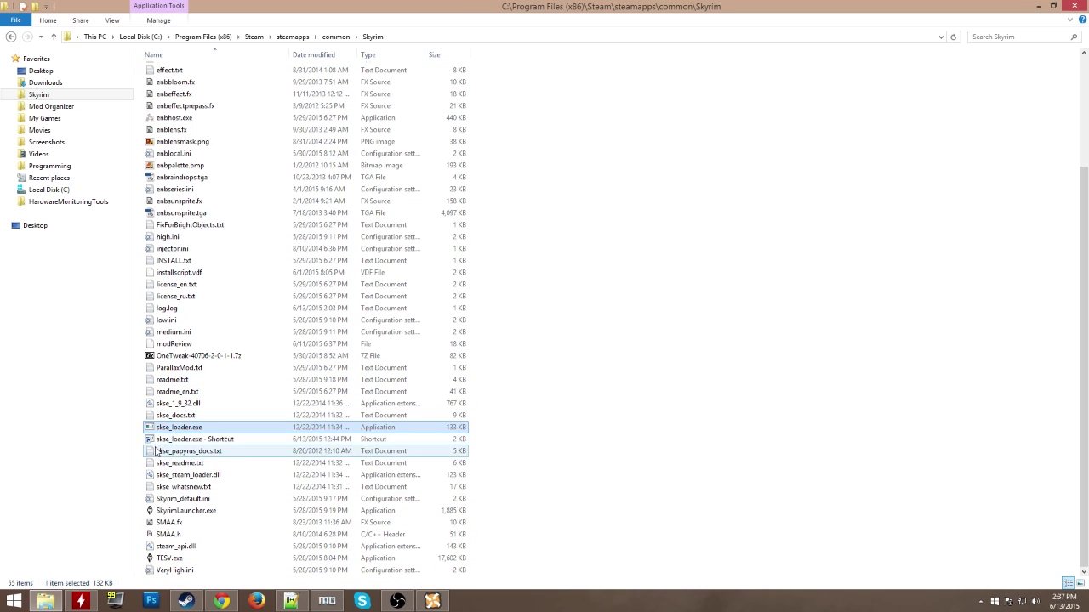
pyautogui.rightClick(177, 430)
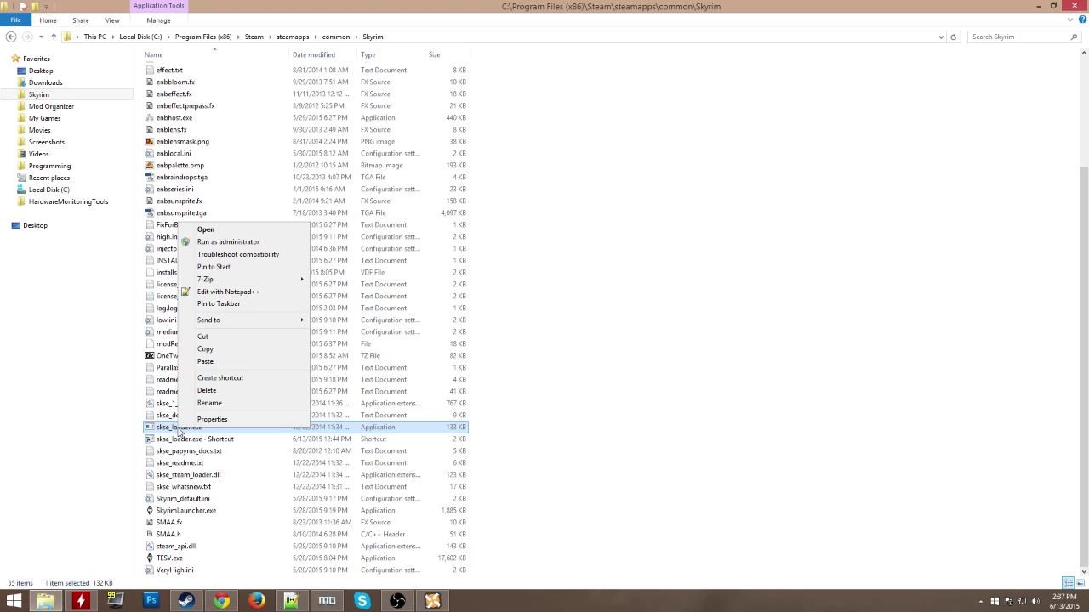
pyautogui.click(221, 377)
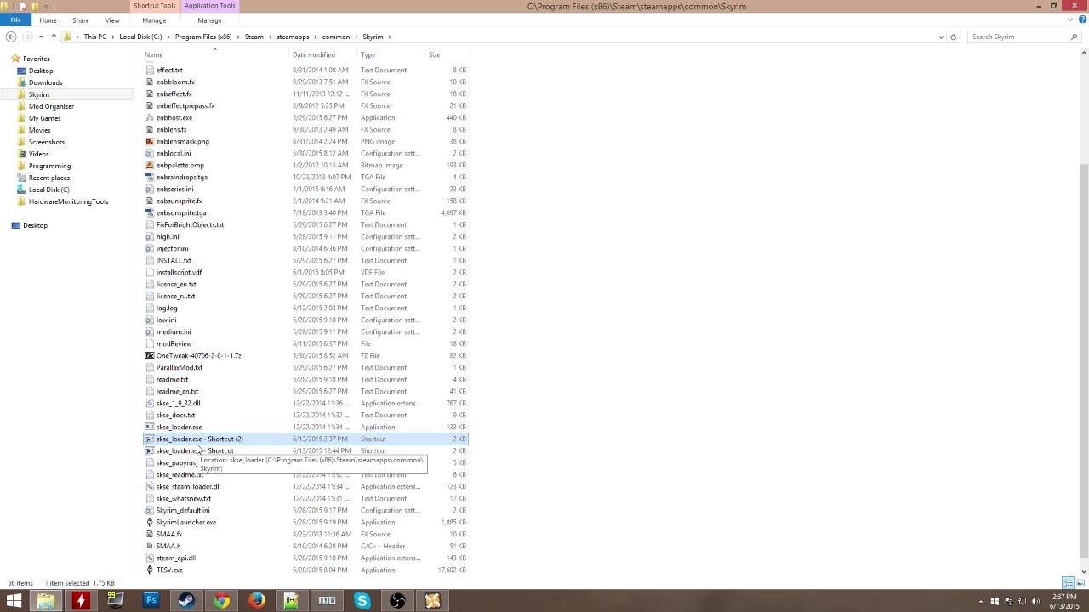
pyautogui.moveTo(178, 441); pyautogui.dragTo(211, 449)
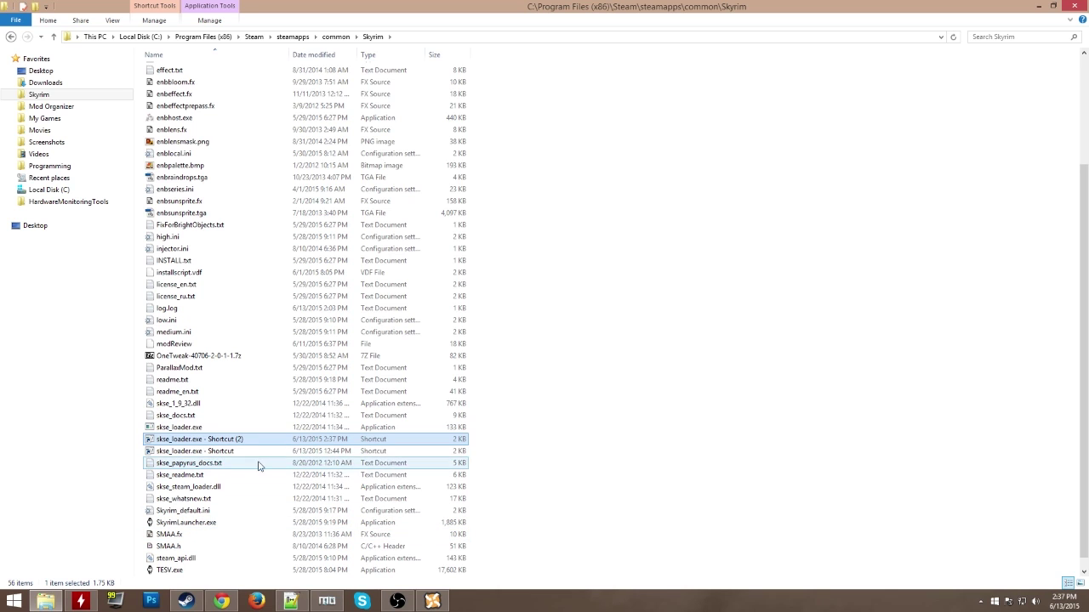
# Switch to Mod Organizer and Nexus Mod Manager to examine how each one launches SKSE.
pyautogui.click(327, 601)
pyautogui.click(808, 198)
pyautogui.click(799, 234)
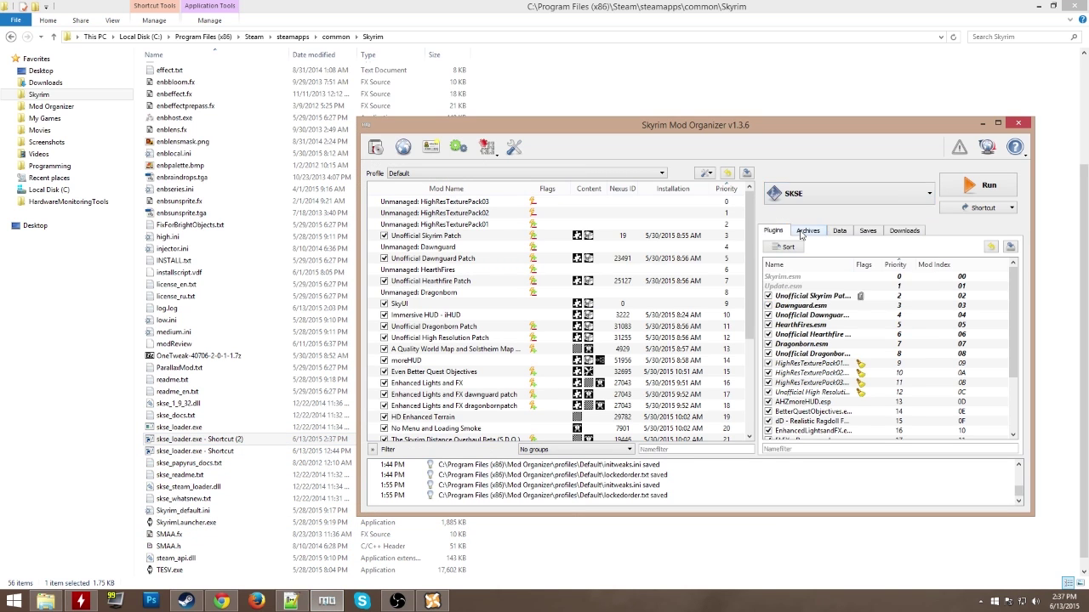
pyautogui.click(811, 193)
pyautogui.click(797, 238)
pyautogui.click(439, 597)
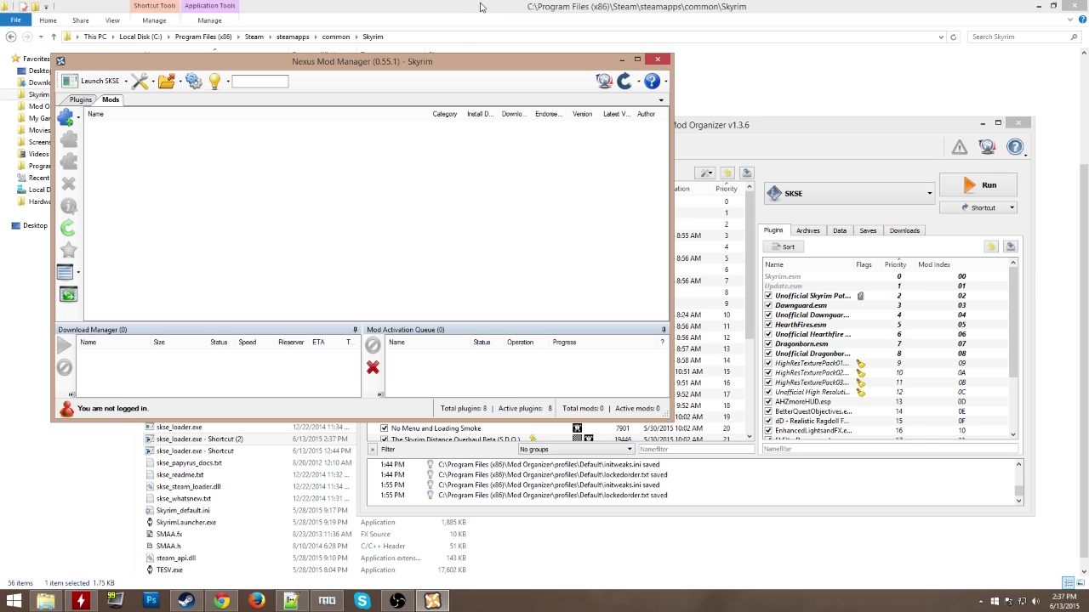
pyautogui.click(802, 138)
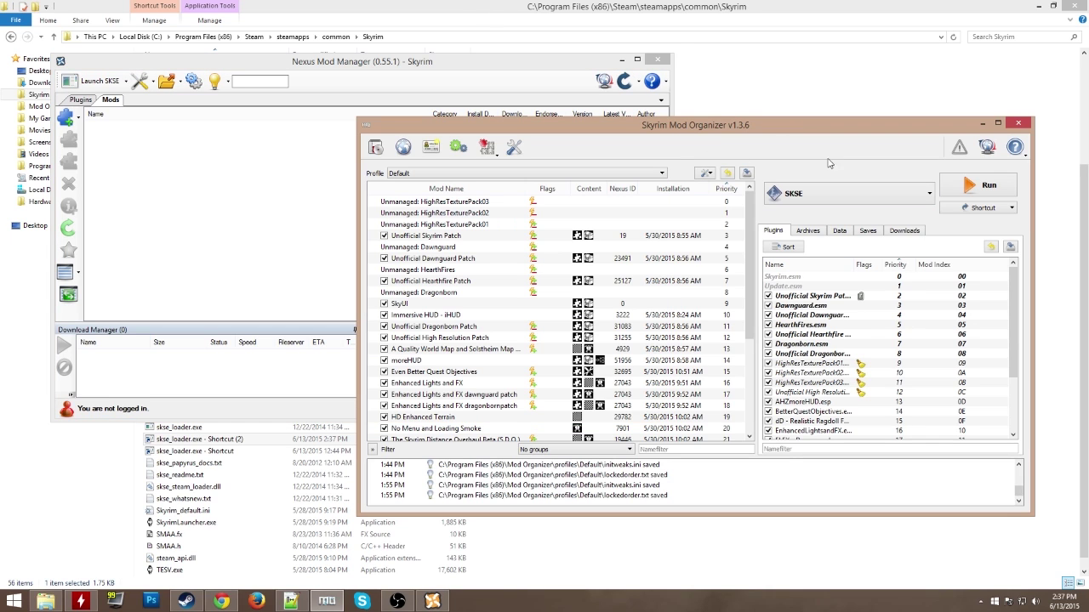
# Return to File Explorer and open skse.ini from the skse folder inside Skyrim's Data folder.
pyautogui.click(389, 32)
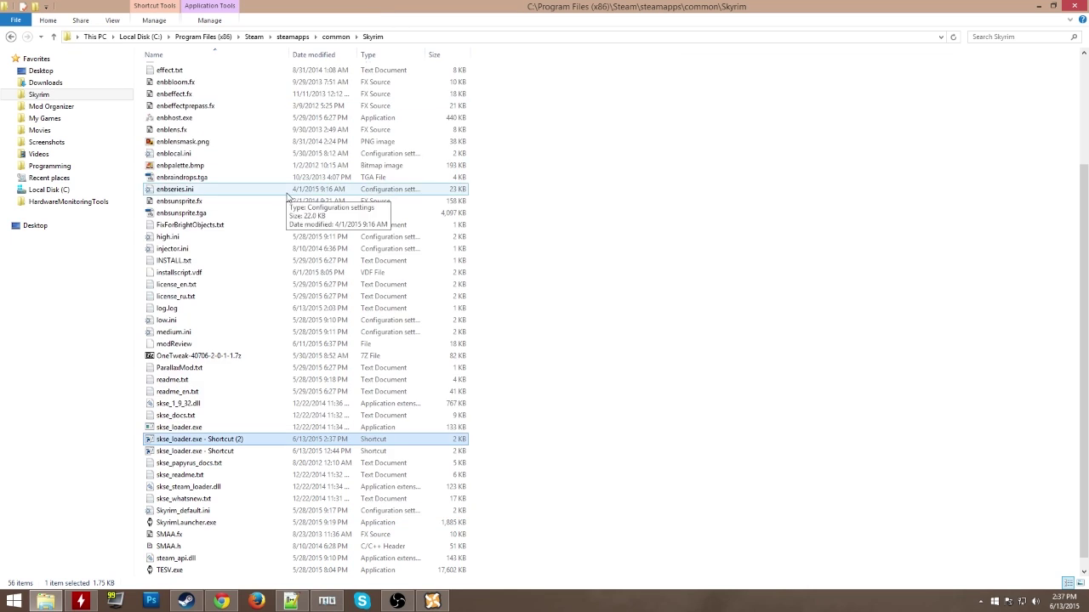
pyautogui.scroll(8, 195, 170)
pyautogui.doubleClick(168, 83)
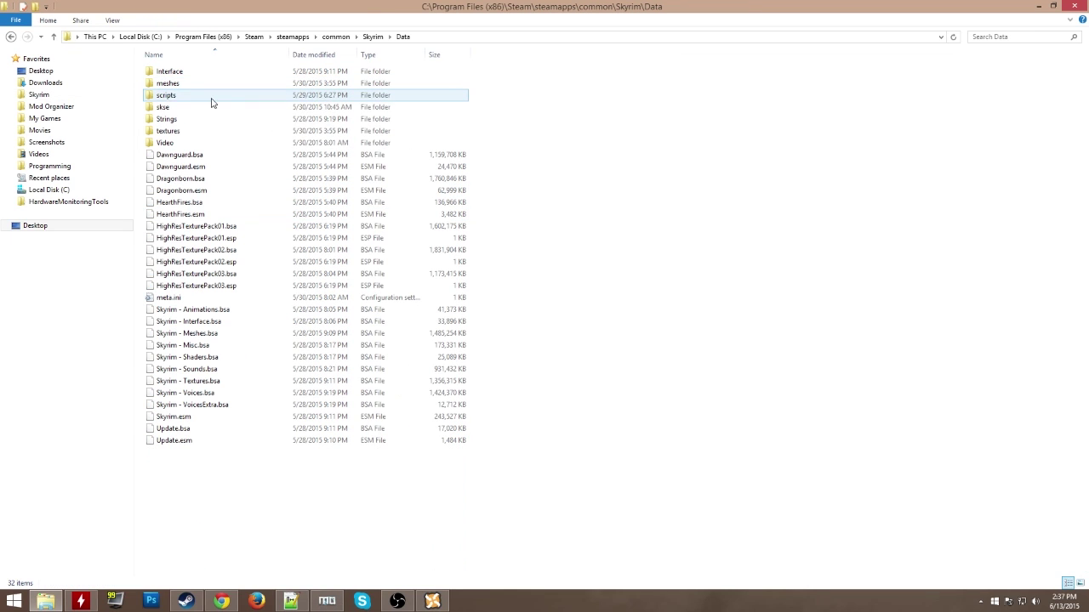
pyautogui.click(169, 108)
pyautogui.click(167, 111)
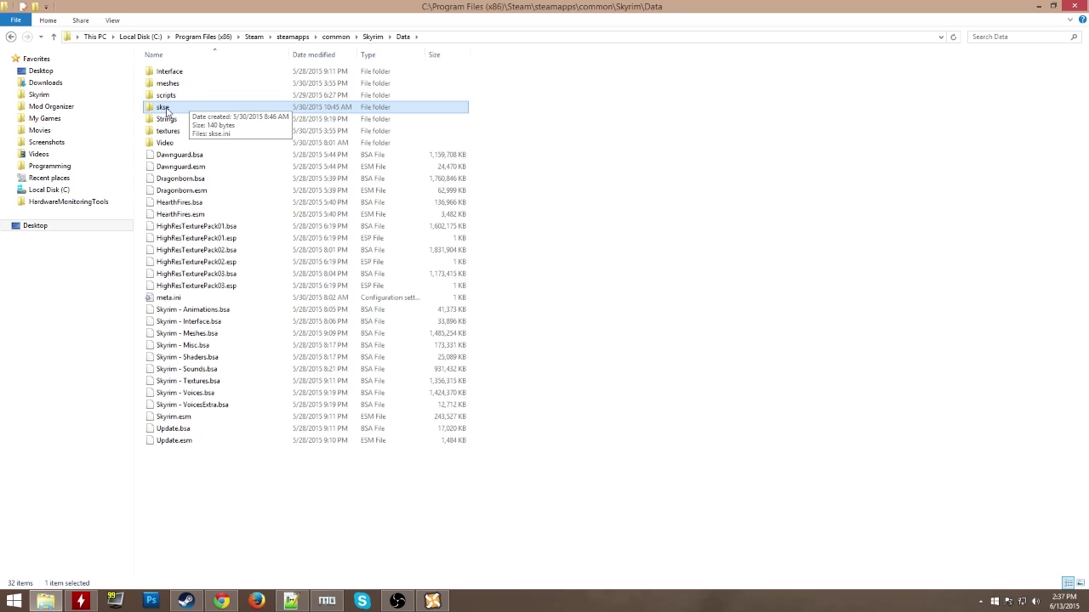
pyautogui.doubleClick(167, 109)
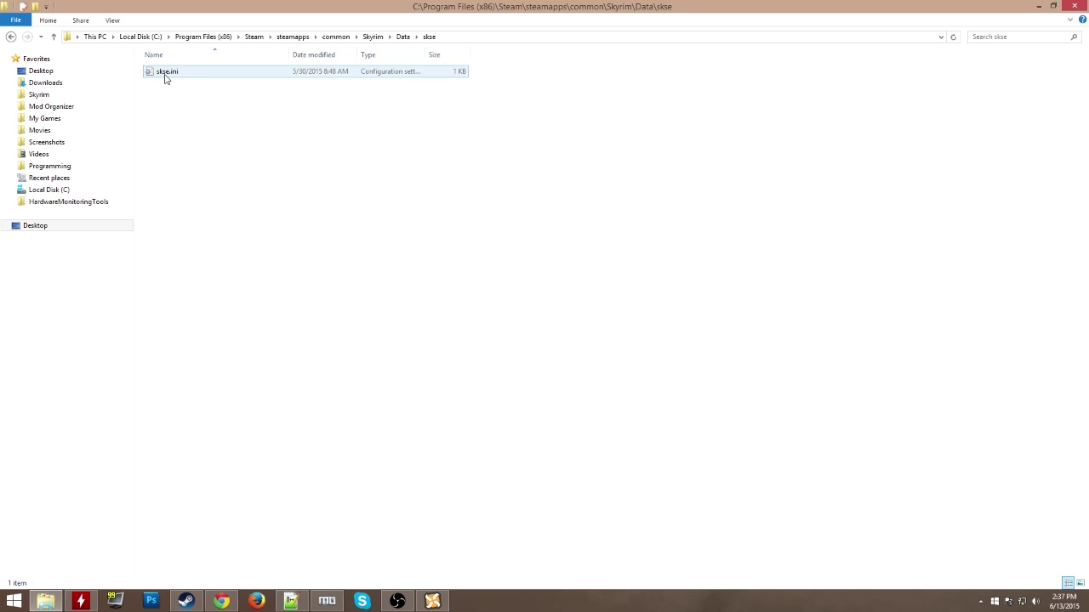
pyautogui.doubleClick(168, 75)
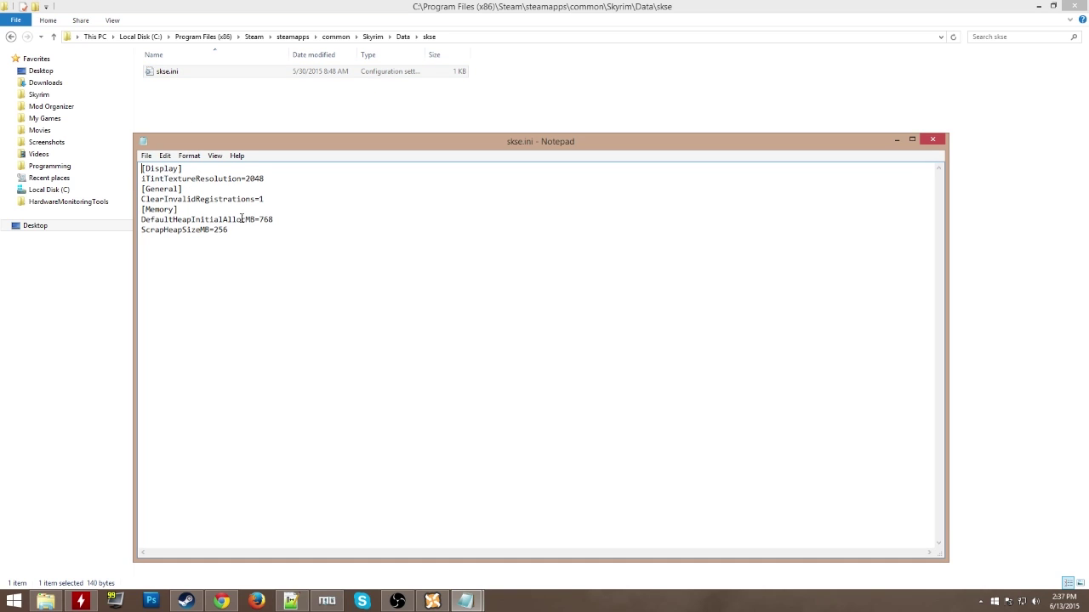
# Examine the Display, General and Memory settings in skse.ini, and close the file to return to the main Skyrim folder.
pyautogui.moveTo(242, 233); pyautogui.dragTo(127, 161)
pyautogui.click(263, 229)
pyautogui.moveTo(142, 179); pyautogui.dragTo(268, 177)
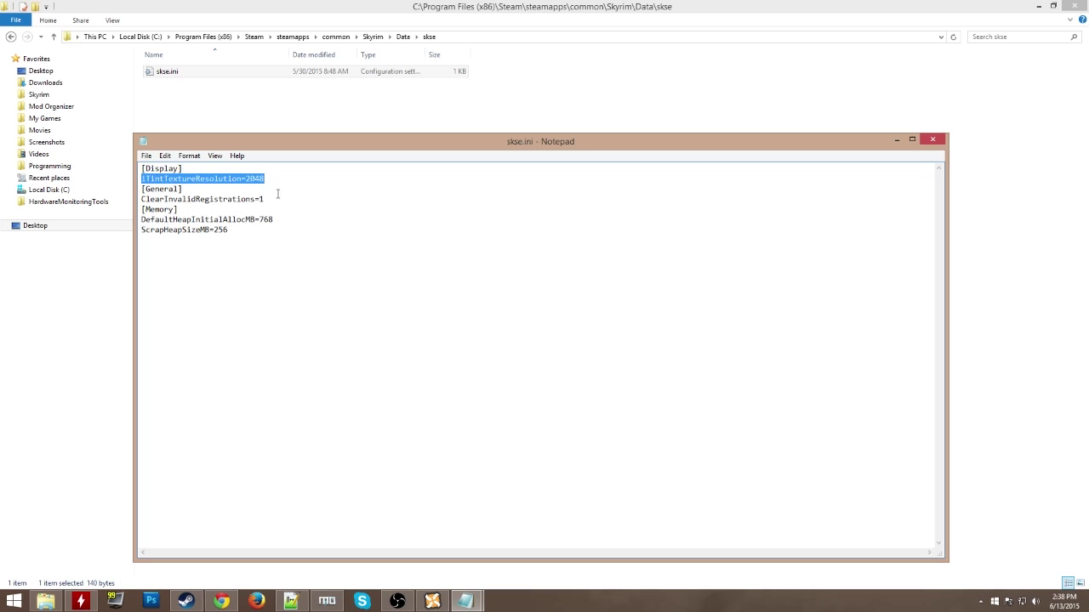
pyautogui.moveTo(149, 199); pyautogui.dragTo(224, 199)
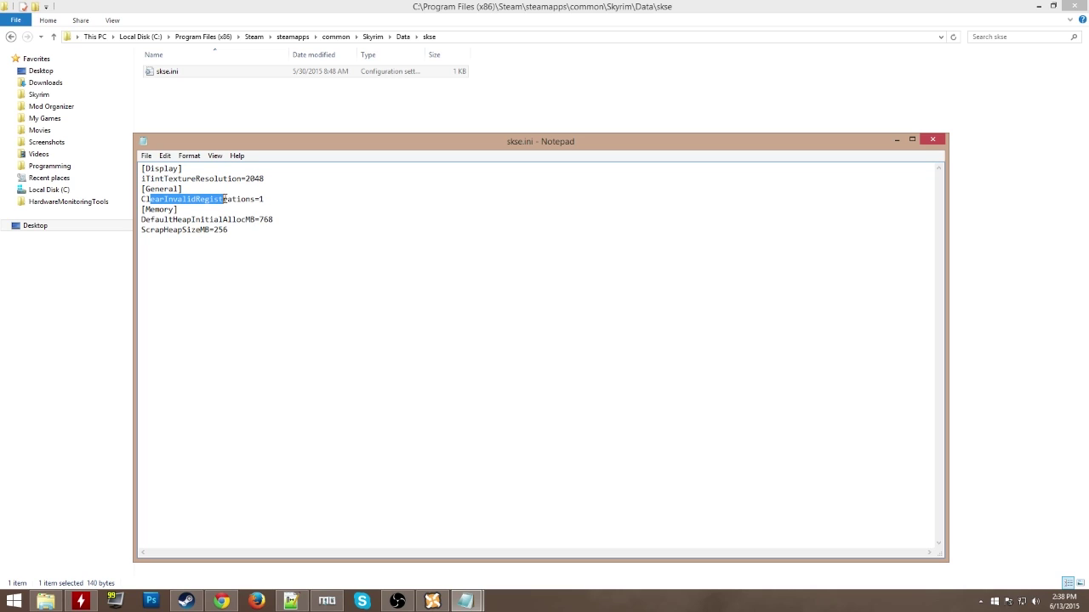
pyautogui.click(233, 221)
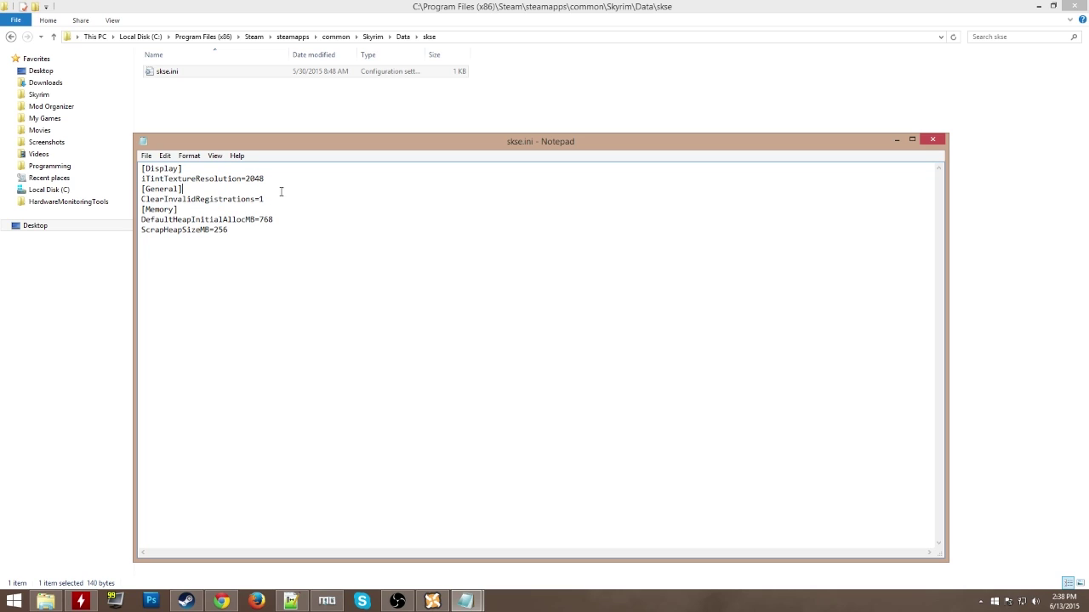
pyautogui.moveTo(281, 191); pyautogui.dragTo(280, 199)
pyautogui.click(243, 240)
pyautogui.moveTo(223, 231); pyautogui.dragTo(125, 211)
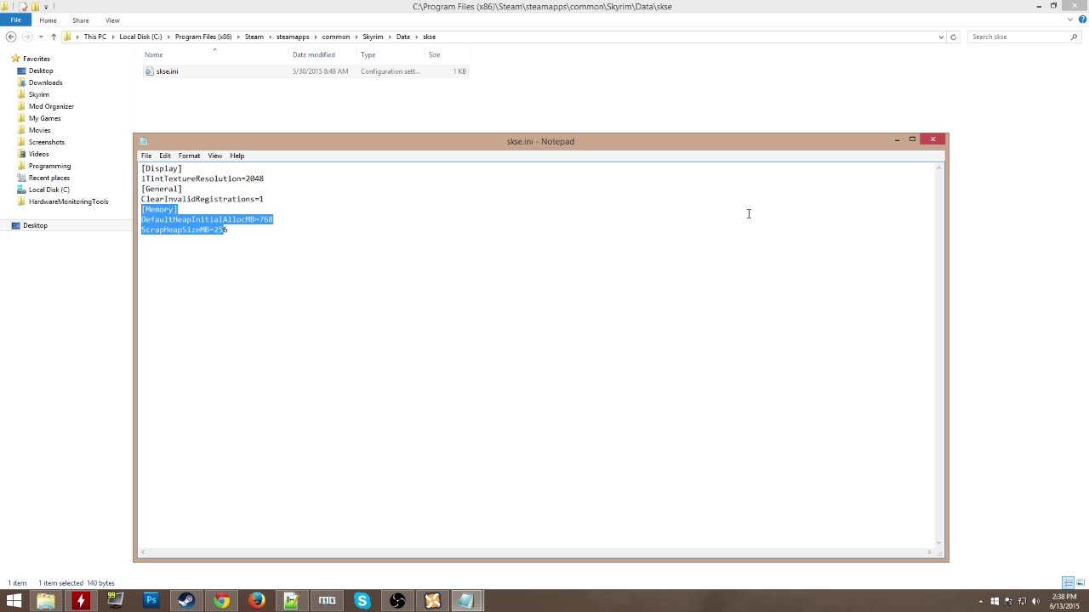
pyautogui.click(934, 141)
pyautogui.click(372, 36)
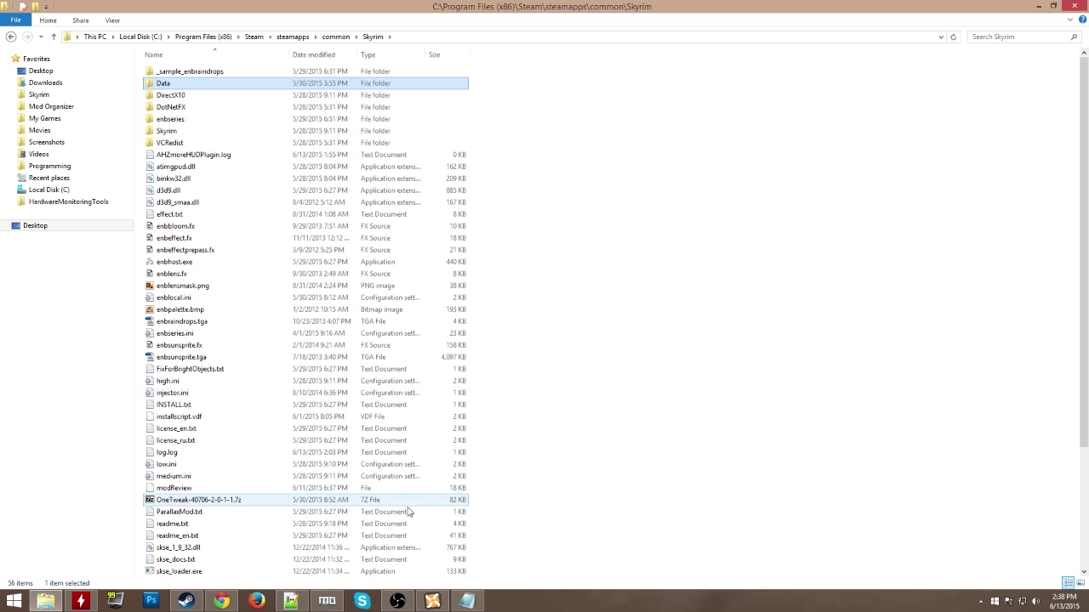
# Switch to Mod Organizer, run Skyrim with the SKSE executable and continue from the last saved game.
pyautogui.click(326, 602)
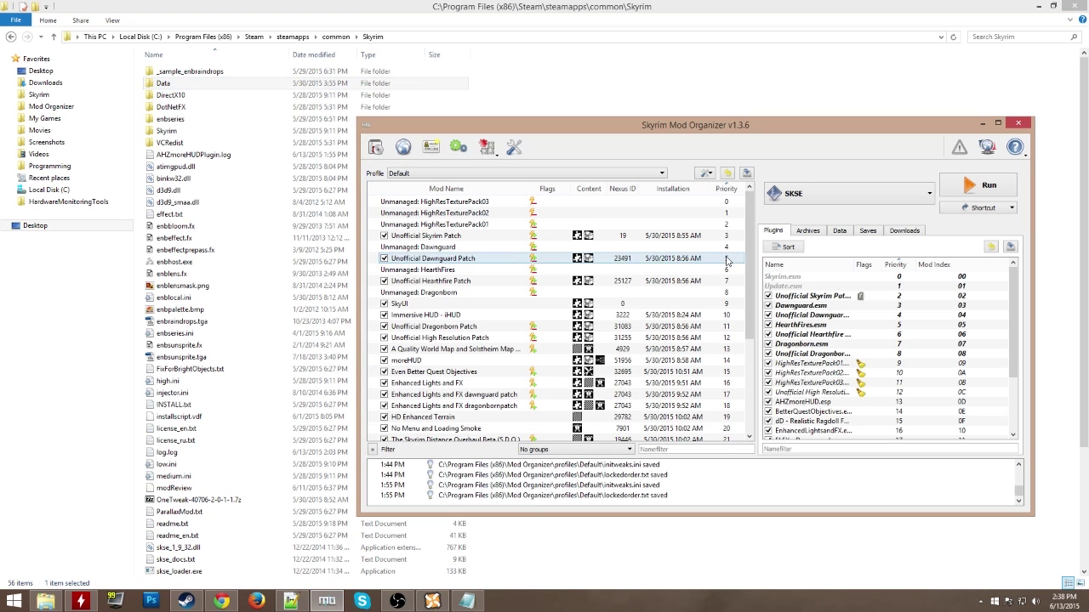
pyautogui.moveTo(813, 131); pyautogui.dragTo(666, 130)
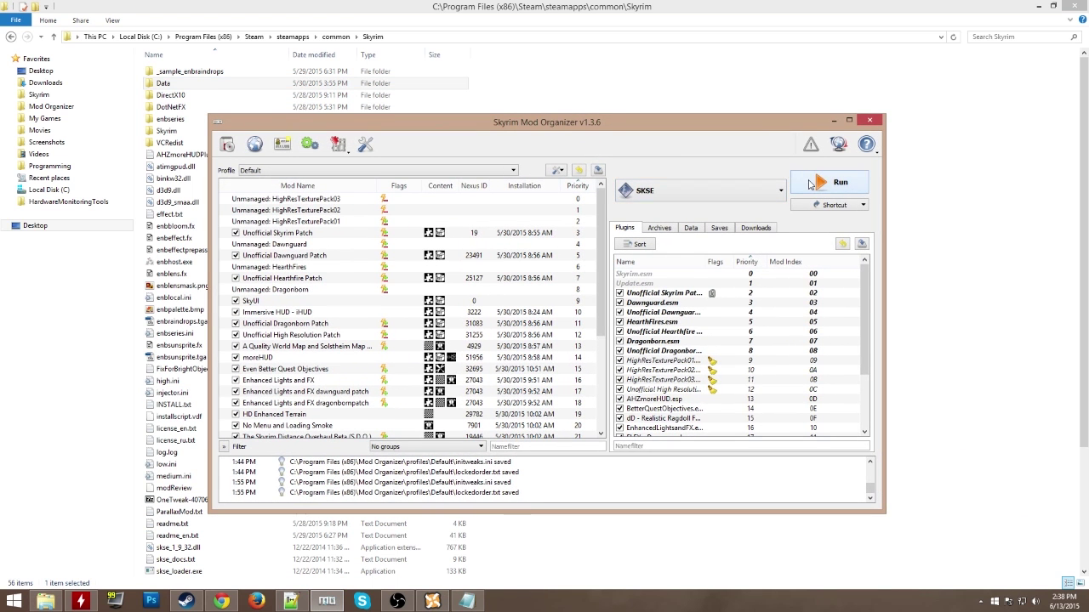
pyautogui.click(727, 193)
pyautogui.click(686, 211)
pyautogui.click(817, 183)
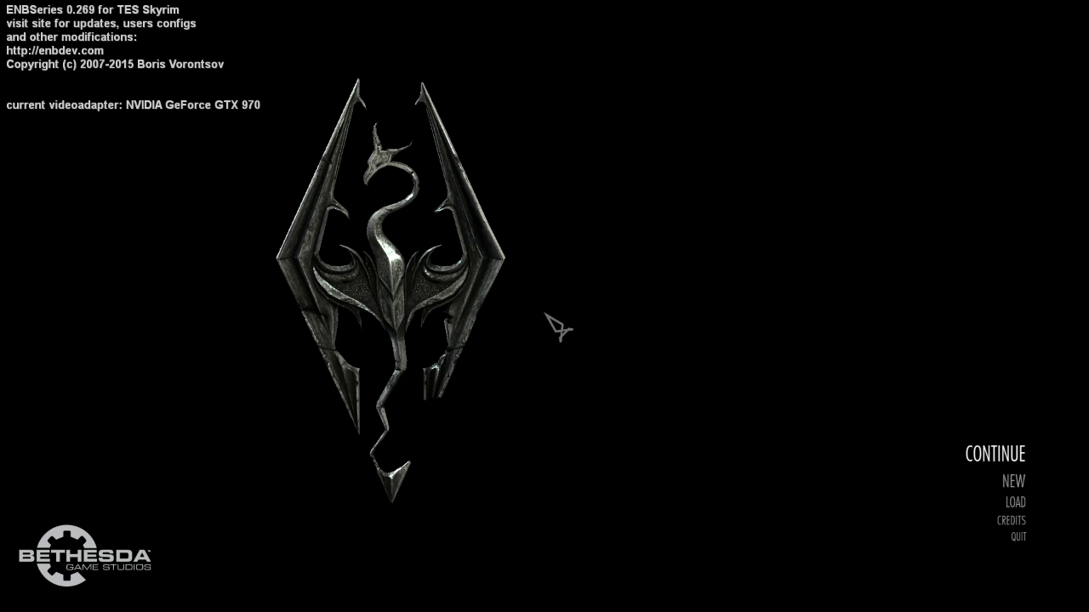
pyautogui.click(995, 451)
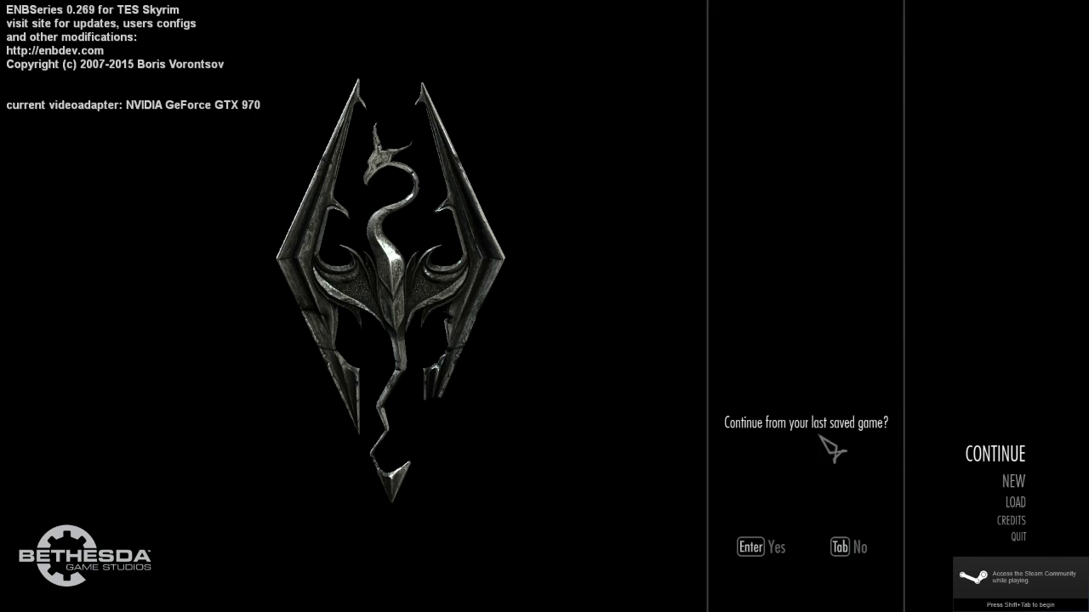
pyautogui.click(756, 547)
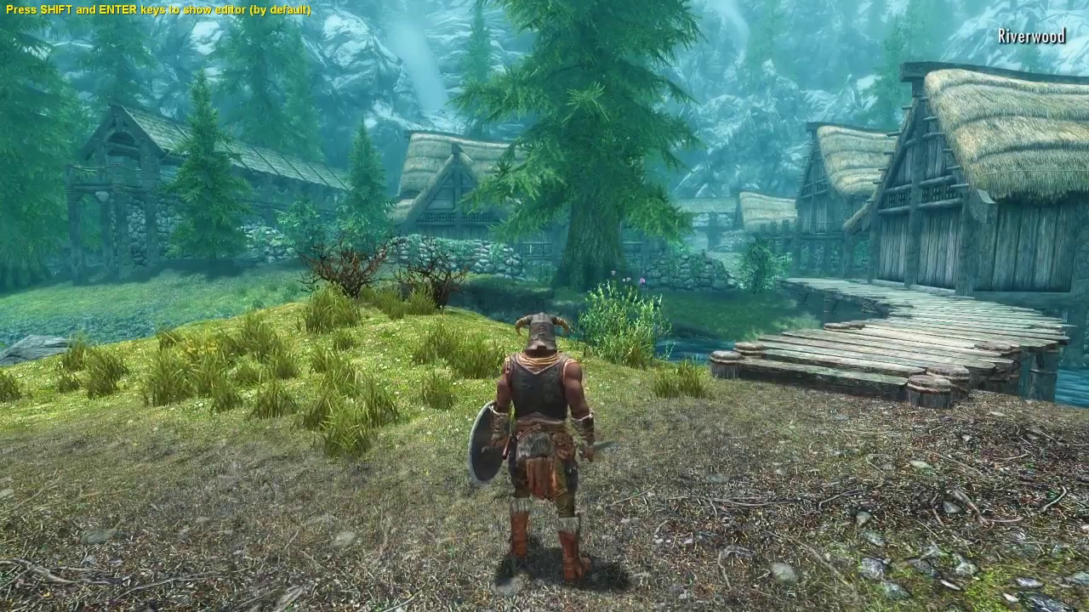
# Check the SKSE version in the System menu and the Immersive HUD entry under Mod Configuration, and return to the game.
pyautogui.press('Escape')
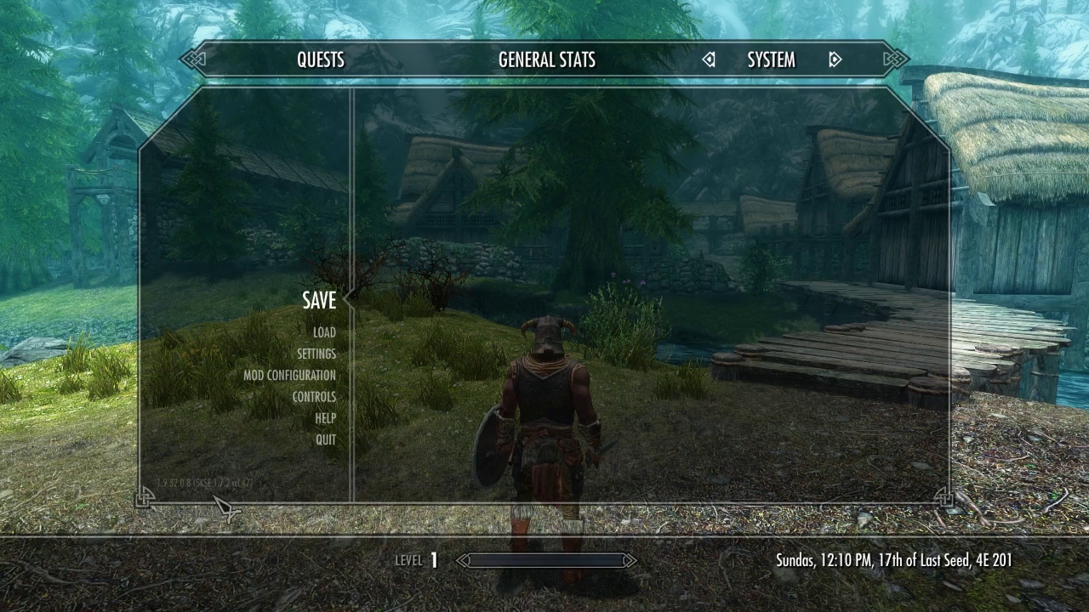
pyautogui.click(306, 375)
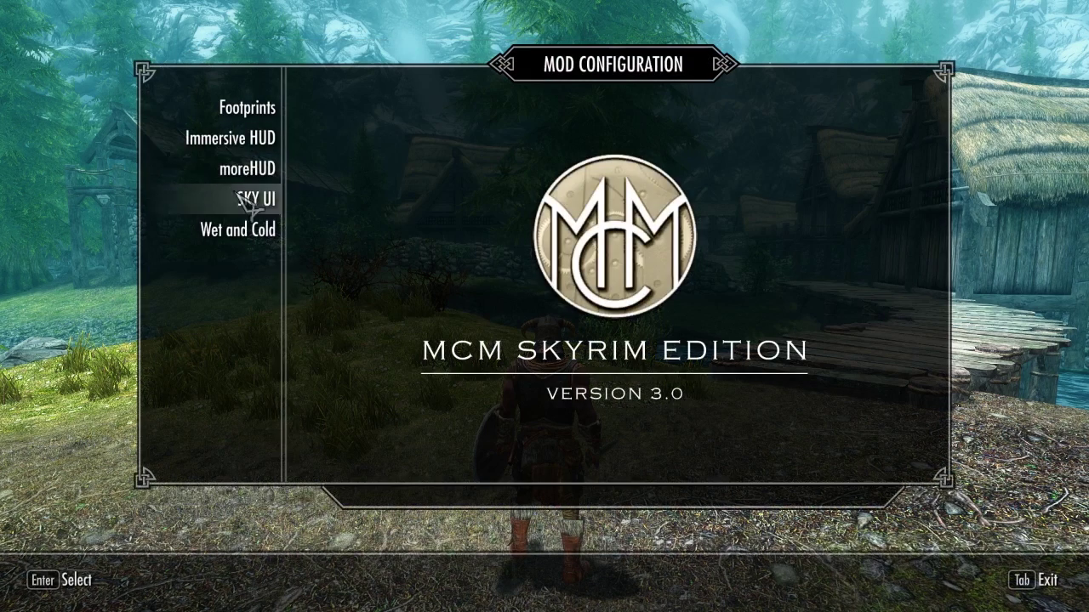
pyautogui.click(237, 140)
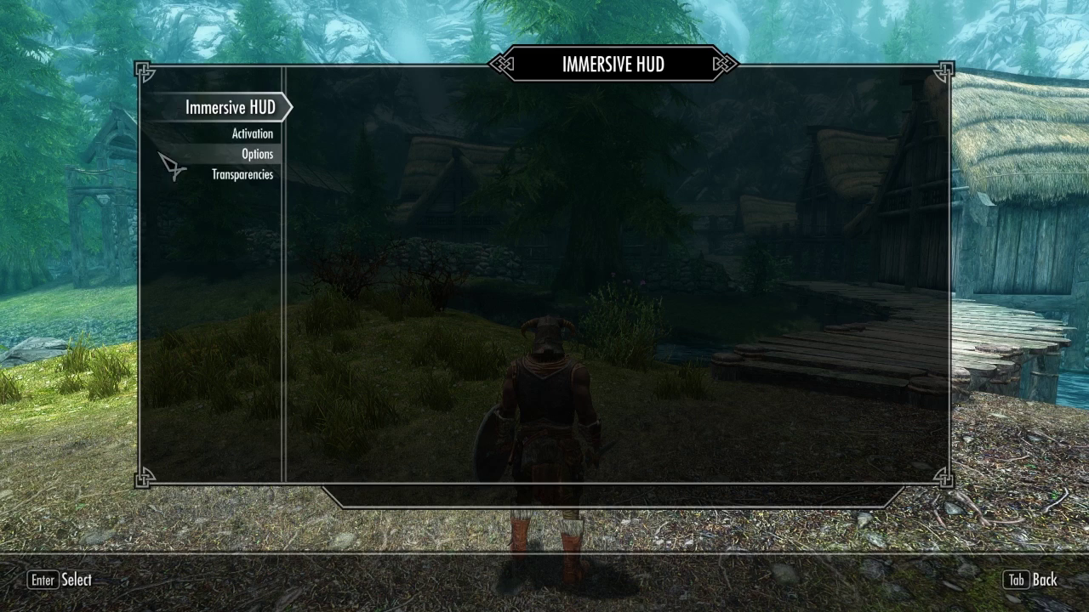
pyautogui.press('Tab')
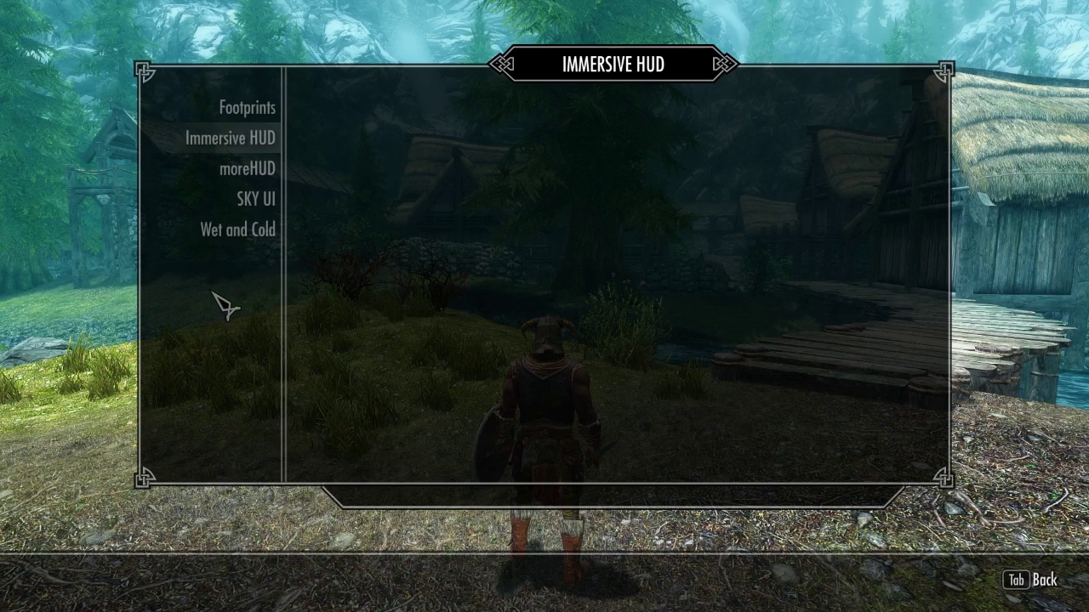
pyautogui.press('Tab')
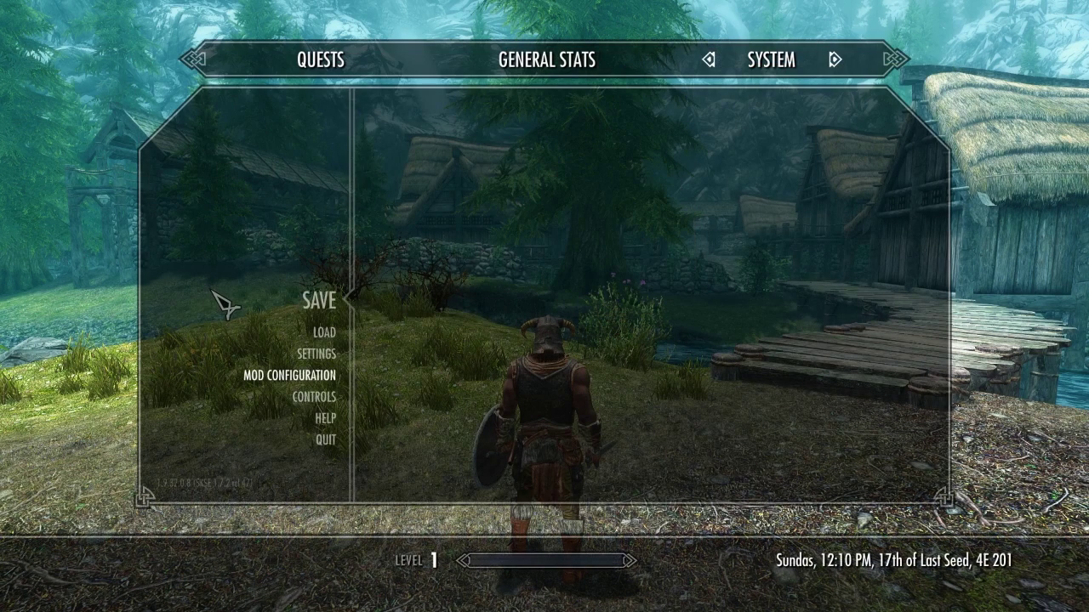
pyautogui.press('Tab')
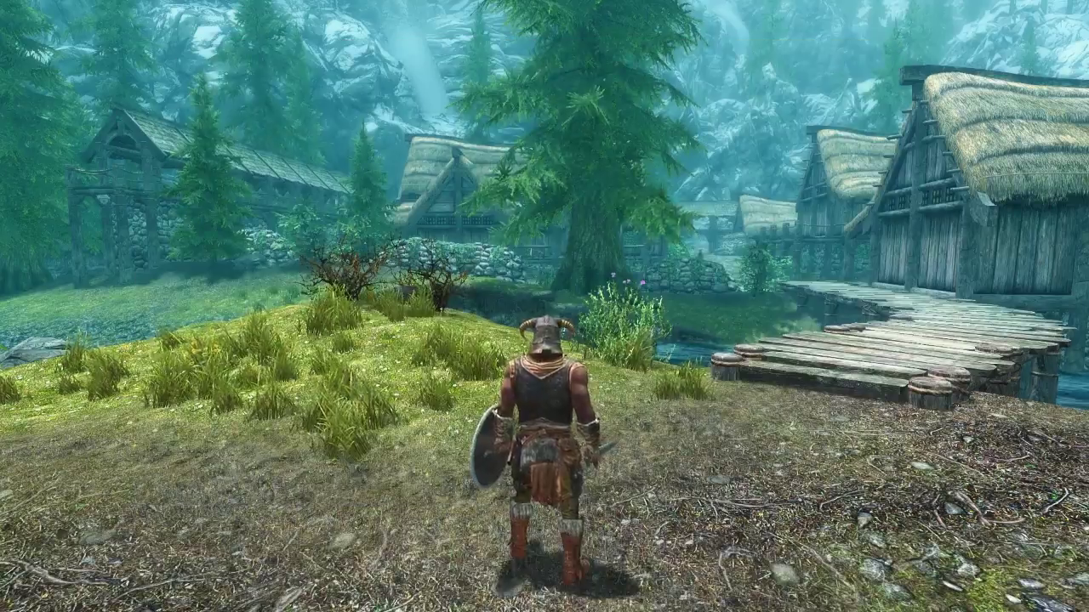
pyautogui.moveTo(544, 306)
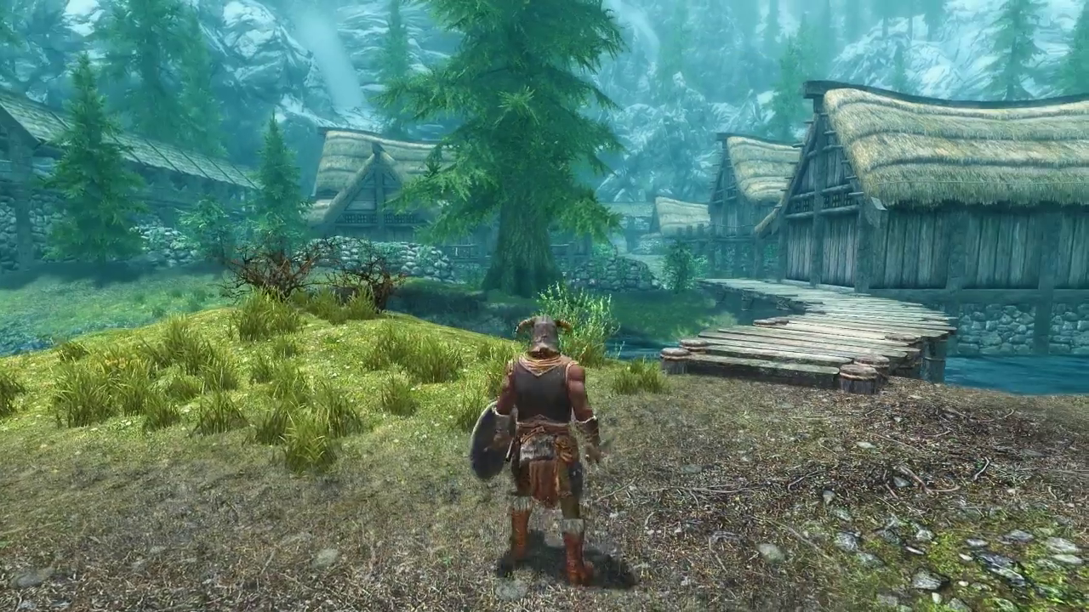